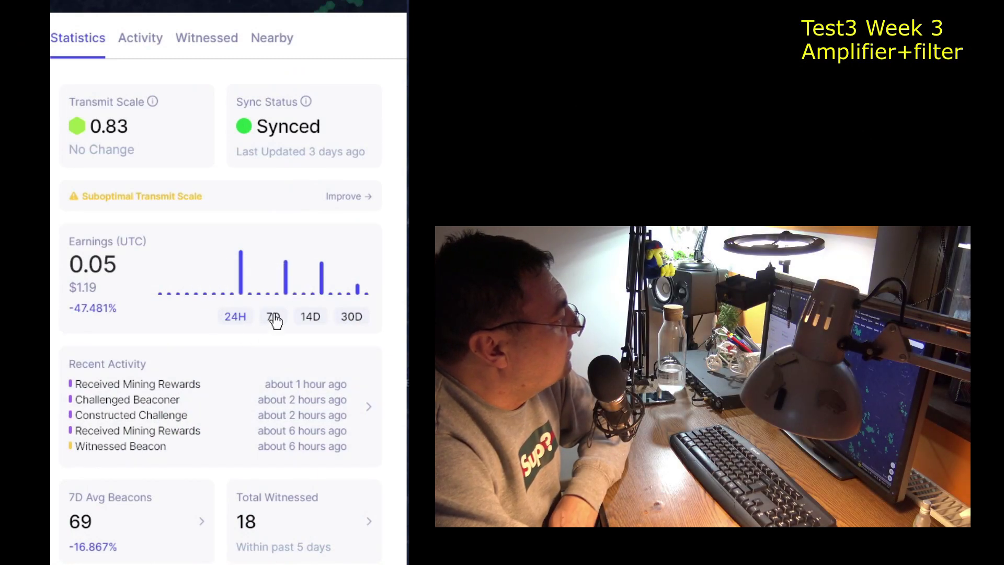
Step: Review the hotspot's earnings charts for the 7-day, 14-day and 30-day periods
{"action": "left_click", "coordinate": [272, 316]}
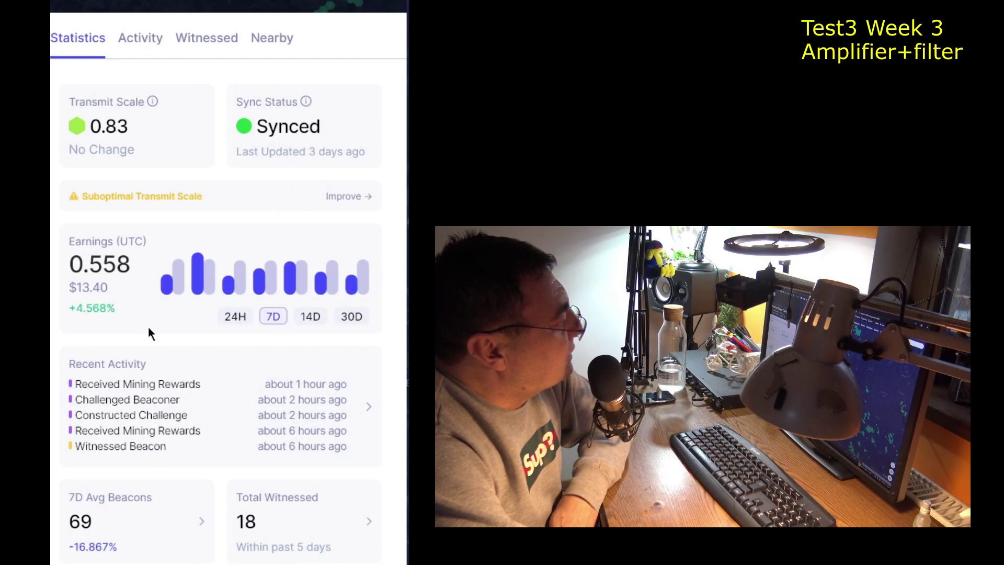
{"action": "left_click", "coordinate": [310, 317]}
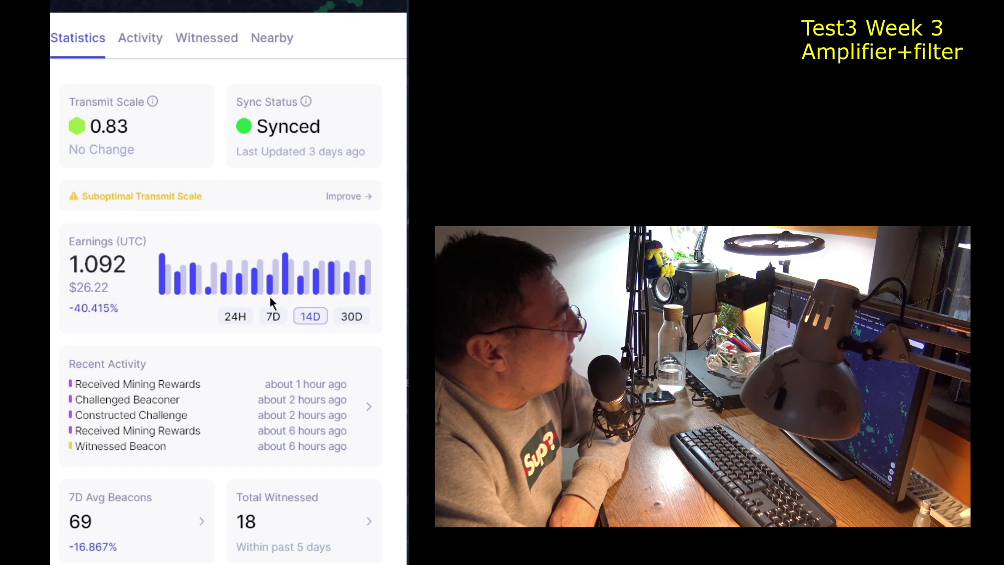
{"action": "mouse_move", "coordinate": [331, 287]}
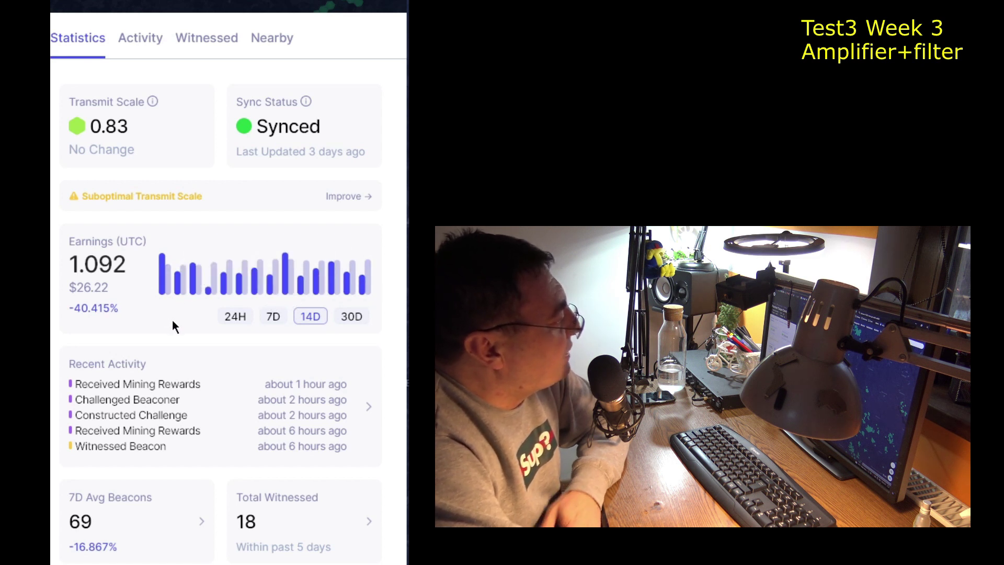
{"action": "left_click", "coordinate": [352, 319]}
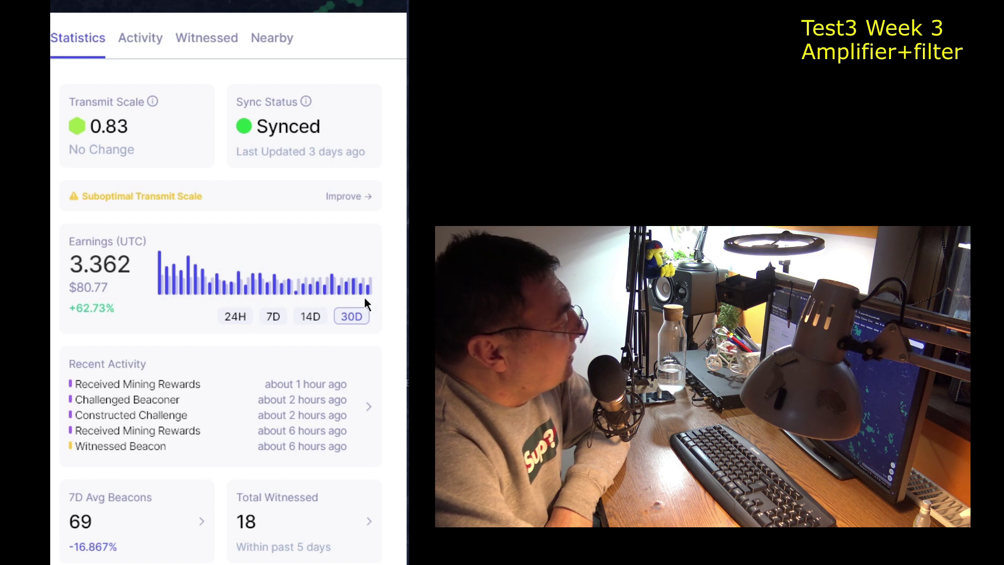
{"action": "mouse_move", "coordinate": [326, 293]}
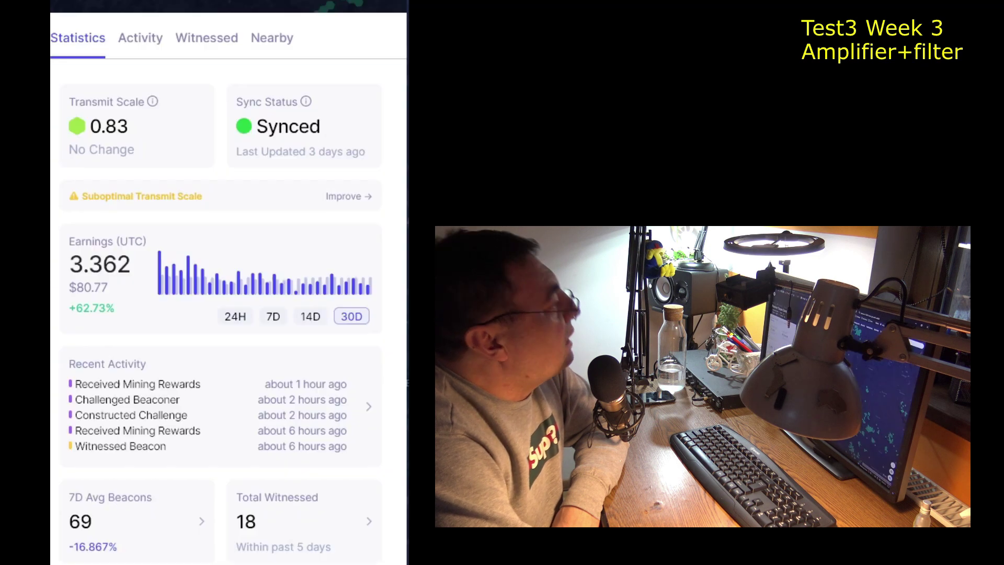
Step: Examine the hotspot's full activity history over the past five days, including witnessed beacons, broadcast beacons and mining rewards
{"action": "left_click", "coordinate": [152, 38]}
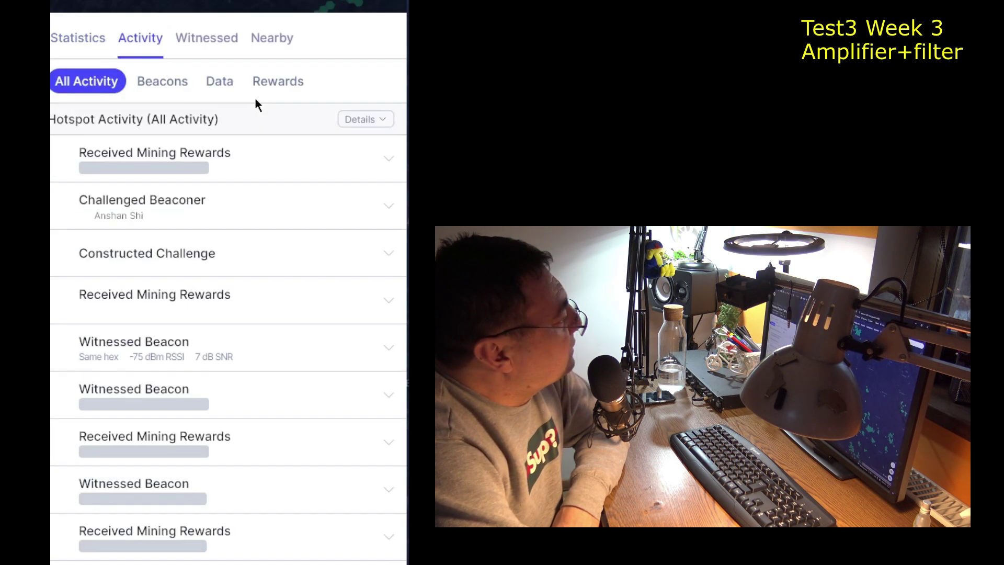
{"action": "scroll", "coordinate": [203, 201], "scroll_direction": "down", "scroll_amount": 5}
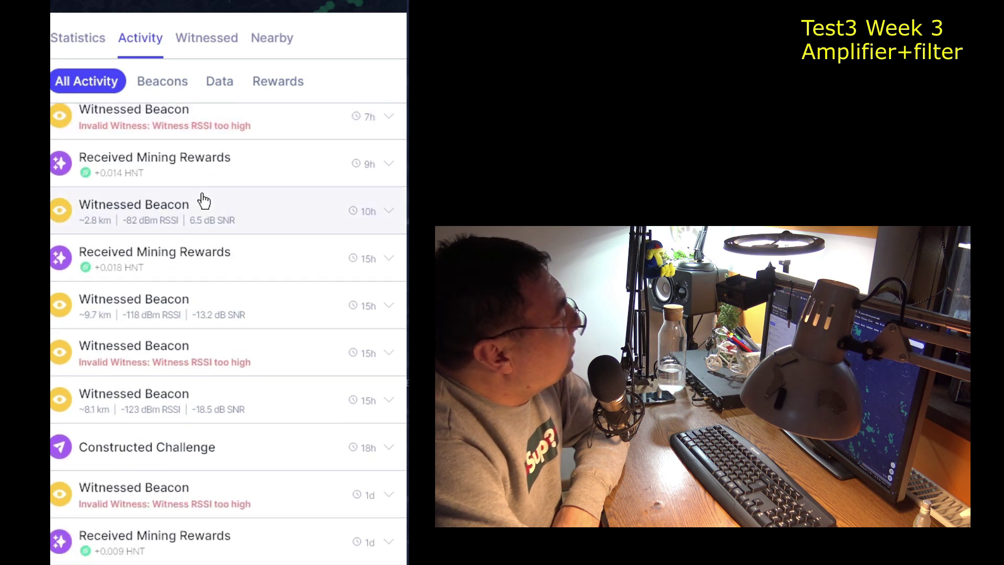
{"action": "scroll", "coordinate": [203, 201], "scroll_direction": "up", "scroll_amount": 4}
{"action": "scroll", "coordinate": [203, 200], "scroll_direction": "down", "scroll_amount": 2}
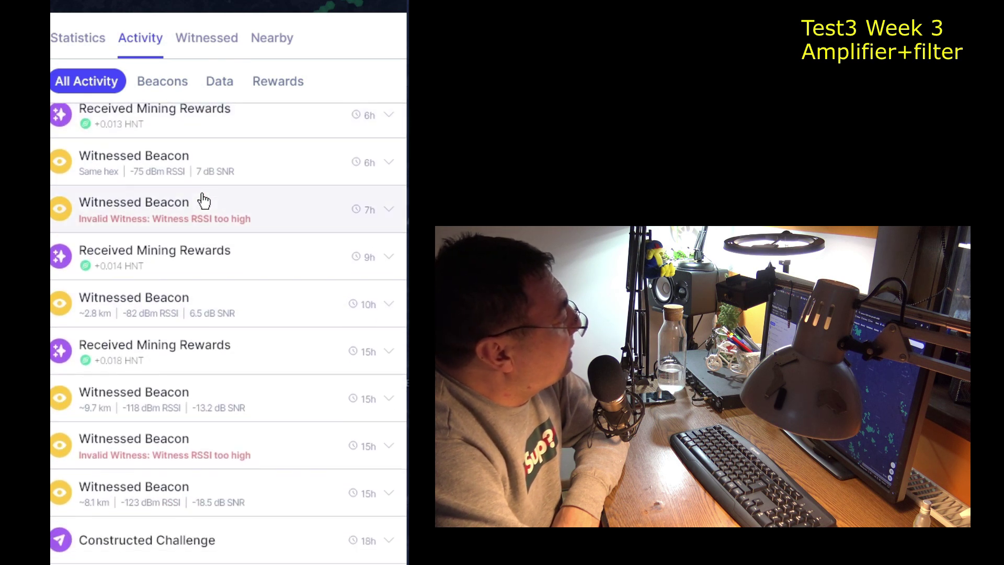
{"action": "scroll", "coordinate": [202, 200], "scroll_direction": "down", "scroll_amount": 2}
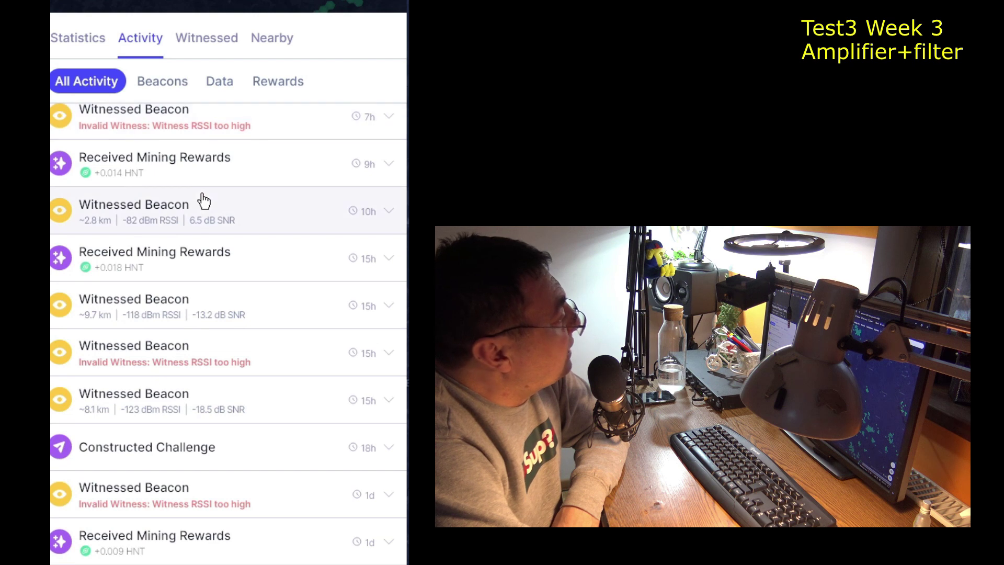
{"action": "scroll", "coordinate": [202, 200], "scroll_direction": "down", "scroll_amount": 10}
{"action": "scroll", "coordinate": [186, 307], "scroll_direction": "down", "scroll_amount": 2}
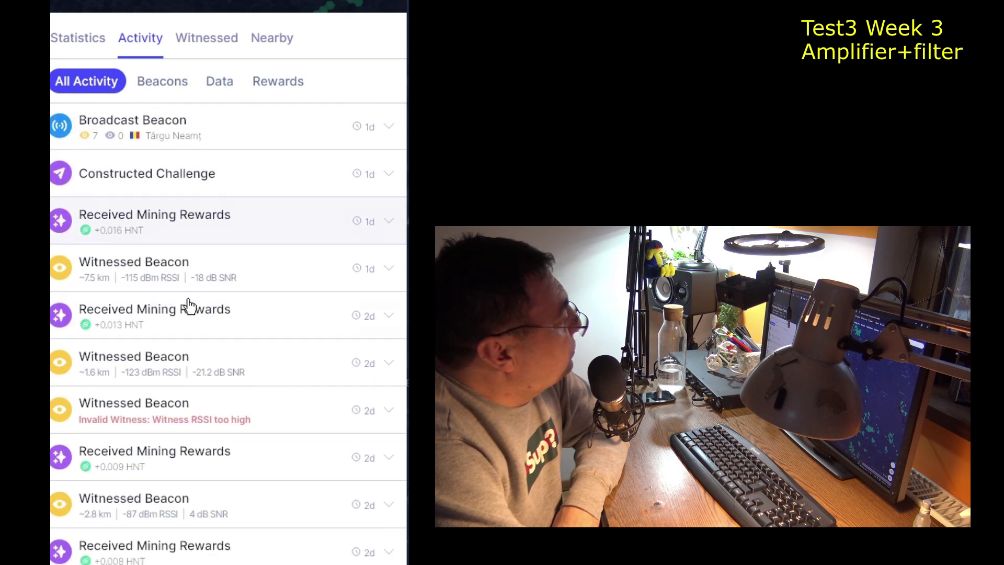
{"action": "scroll", "coordinate": [188, 302], "scroll_direction": "down", "scroll_amount": 2}
{"action": "scroll", "coordinate": [188, 302], "scroll_direction": "down", "scroll_amount": 6}
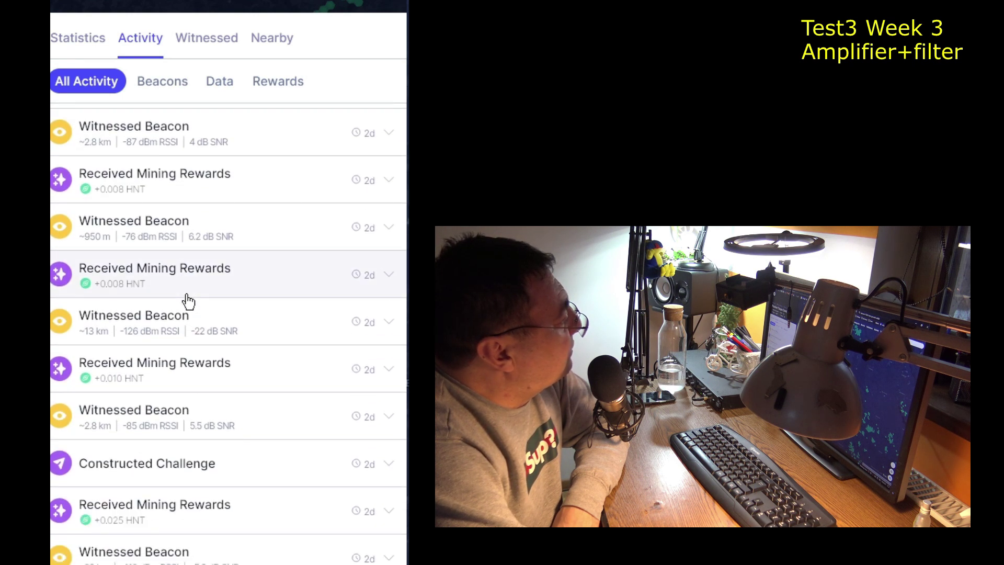
{"action": "scroll", "coordinate": [189, 302], "scroll_direction": "down", "scroll_amount": 10}
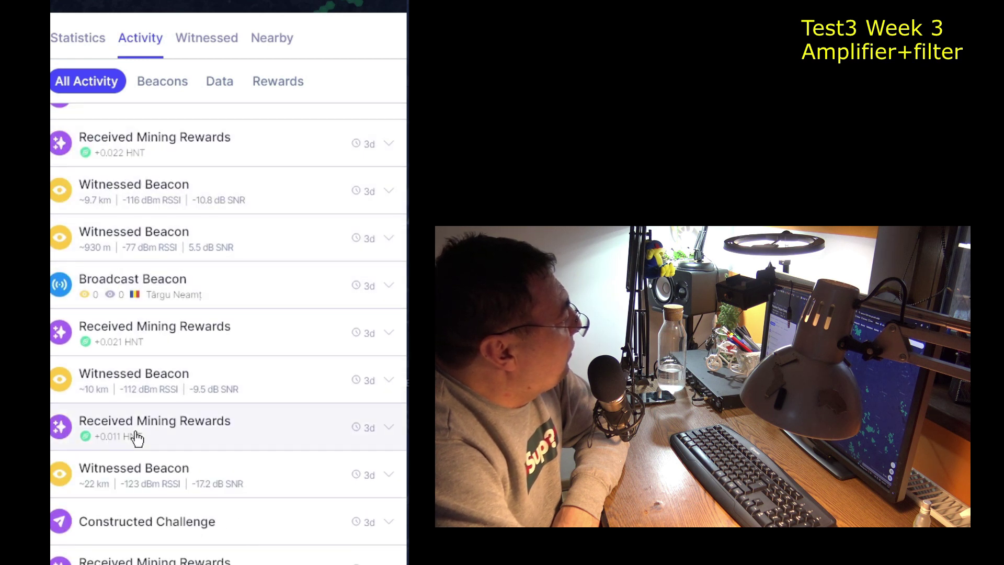
{"action": "scroll", "coordinate": [156, 479], "scroll_direction": "down", "scroll_amount": 2}
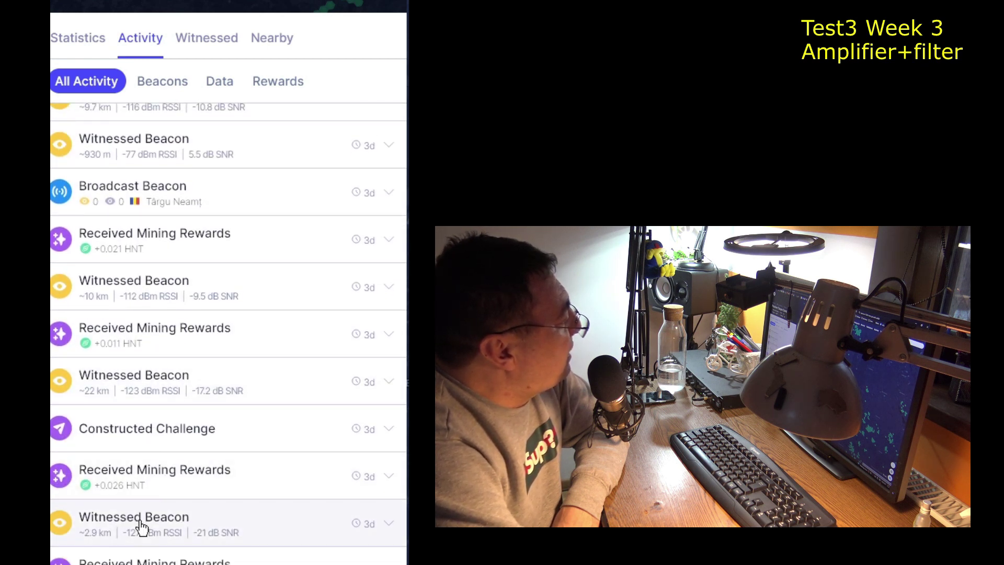
{"action": "scroll", "coordinate": [143, 529], "scroll_direction": "down", "scroll_amount": 4}
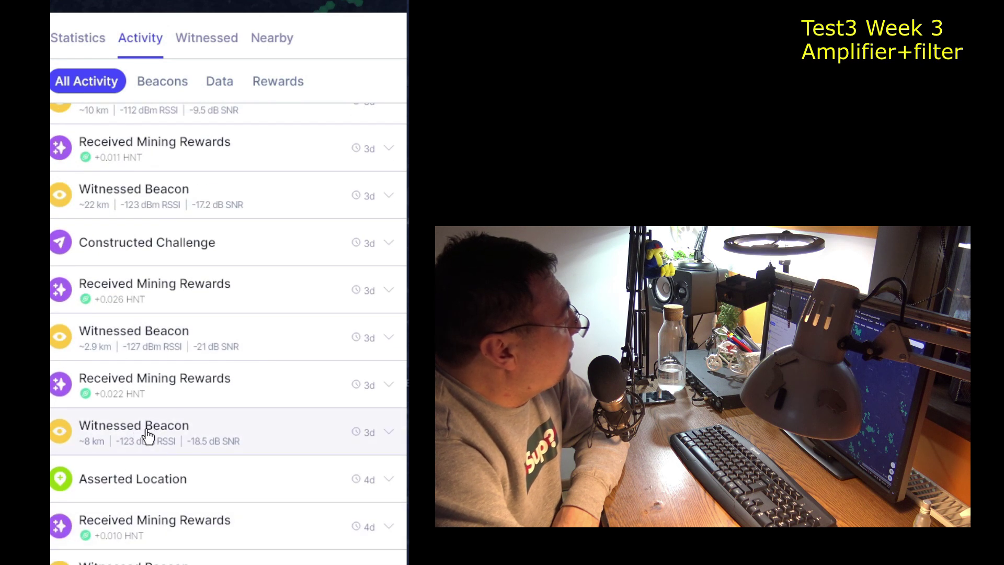
{"action": "scroll", "coordinate": [144, 473], "scroll_direction": "down", "scroll_amount": 4}
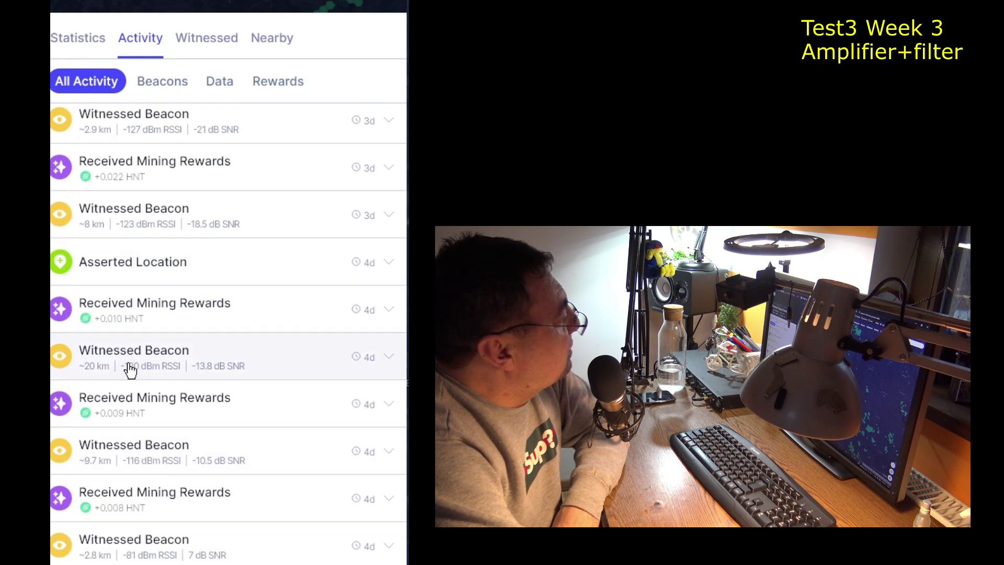
{"action": "scroll", "coordinate": [133, 523], "scroll_direction": "down", "scroll_amount": 5}
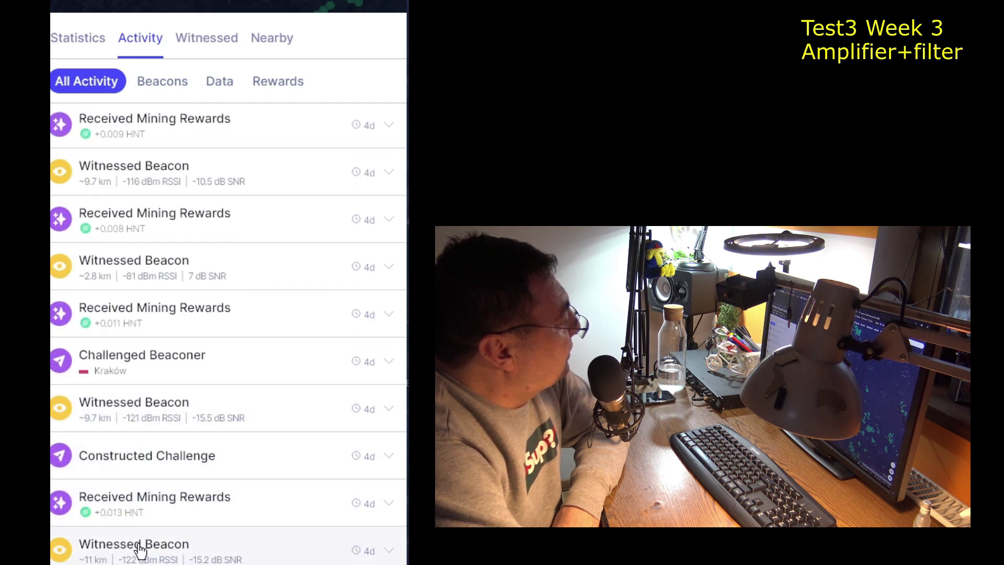
{"action": "scroll", "coordinate": [140, 550], "scroll_direction": "down", "scroll_amount": 2}
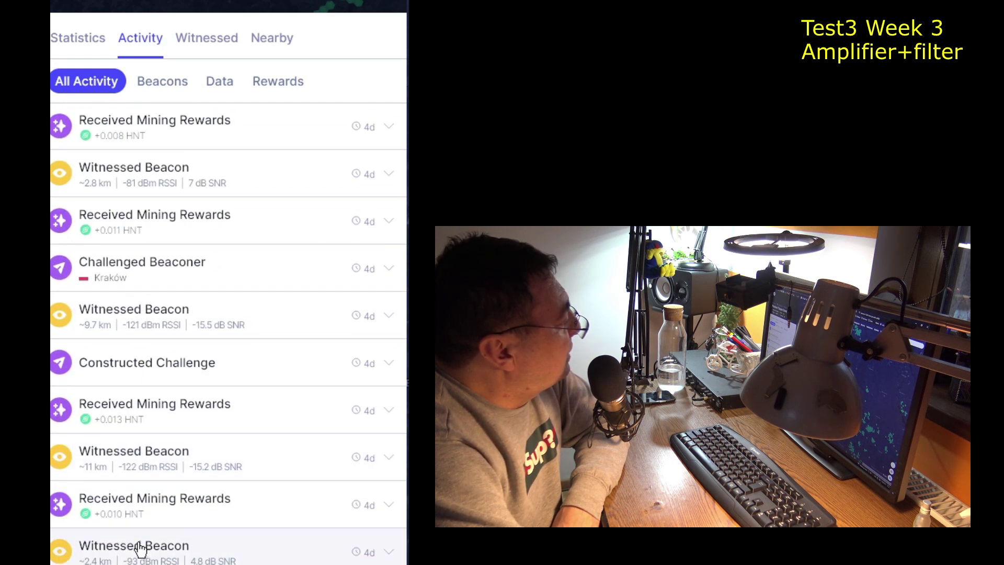
{"action": "scroll", "coordinate": [140, 549], "scroll_direction": "down", "scroll_amount": 4}
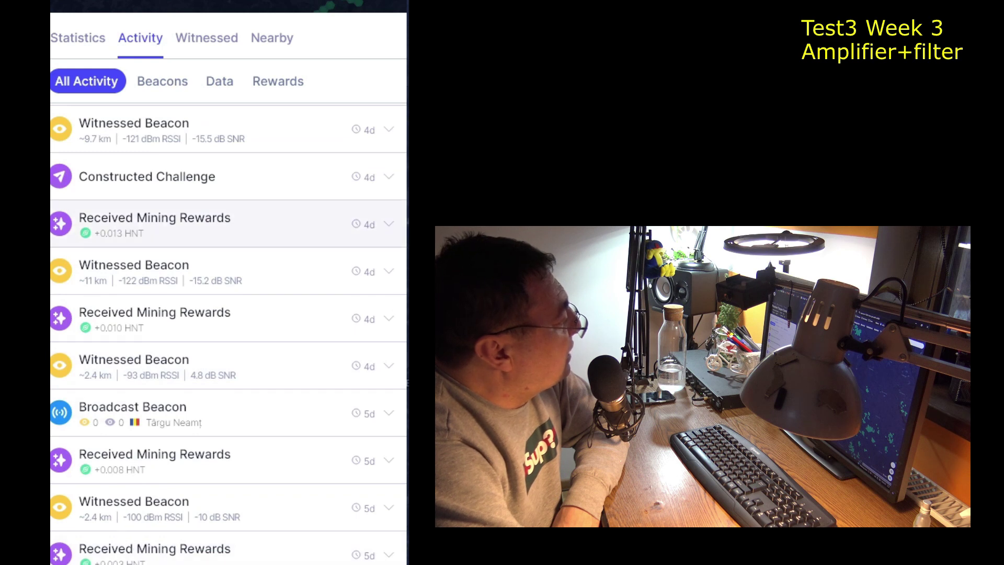
{"action": "scroll", "coordinate": [135, 466], "scroll_direction": "down", "scroll_amount": 8}
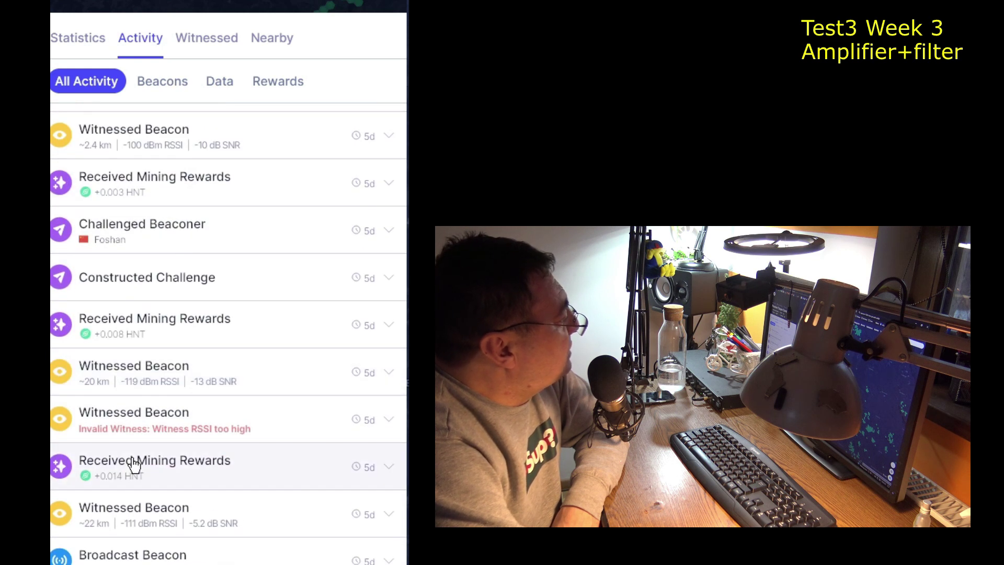
{"action": "scroll", "coordinate": [134, 464], "scroll_direction": "down", "scroll_amount": 2}
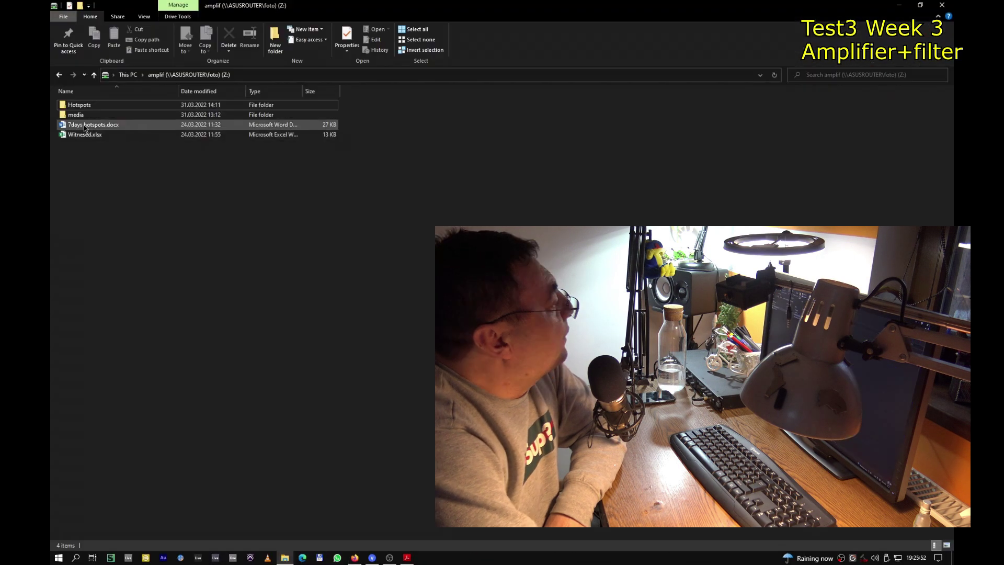
Step: View the screenshots 26marinvalid.png and test3day5.png from the media folder, closing each one after reading it
{"action": "double_click", "coordinate": [78, 116]}
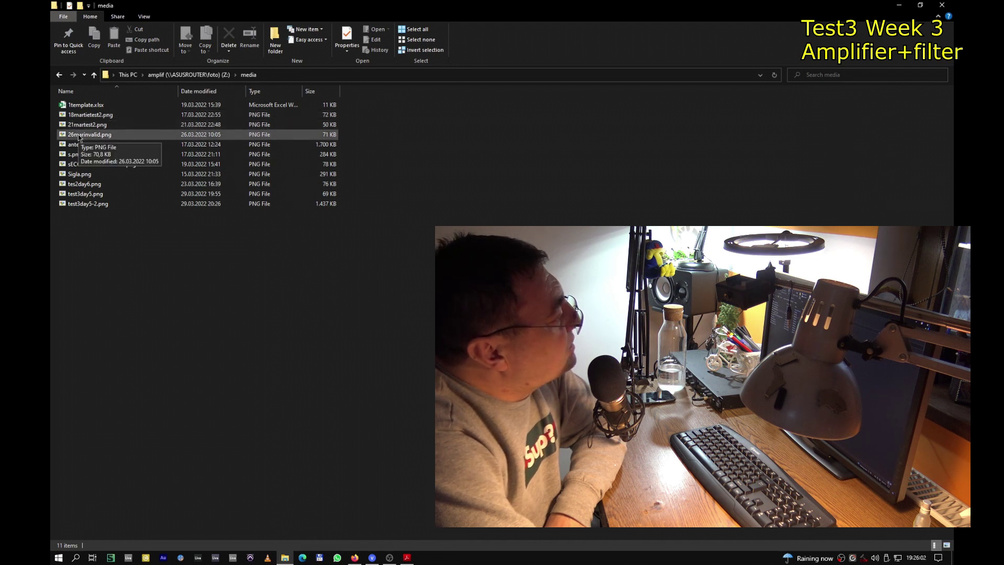
{"action": "left_click", "coordinate": [80, 136]}
{"action": "double_click", "coordinate": [79, 137]}
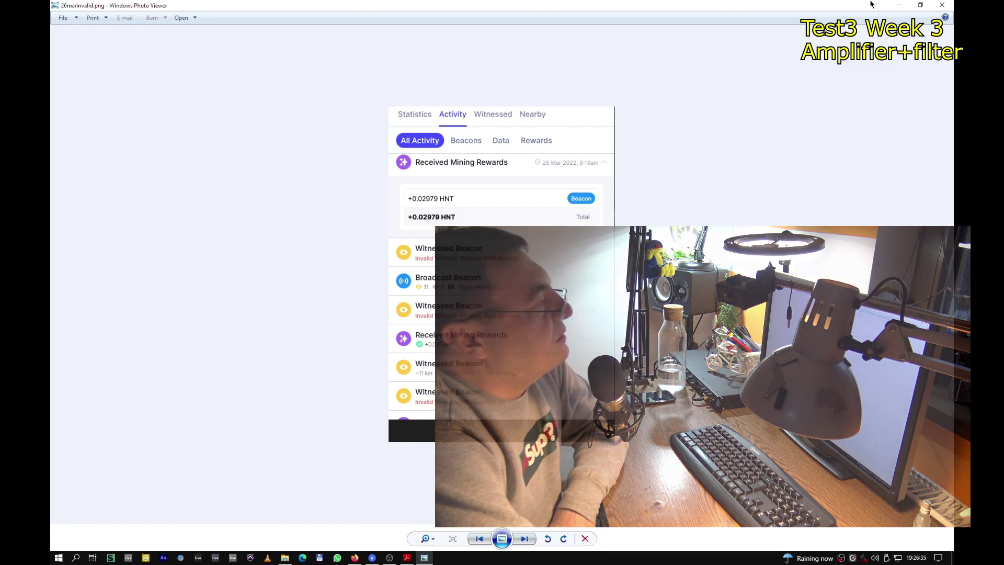
{"action": "left_click", "coordinate": [942, 5]}
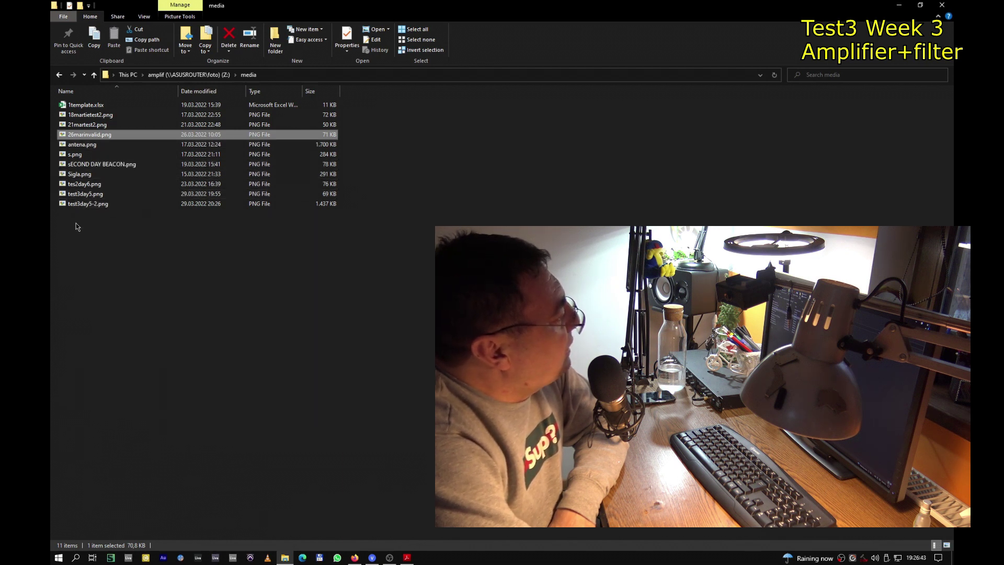
{"action": "double_click", "coordinate": [80, 194]}
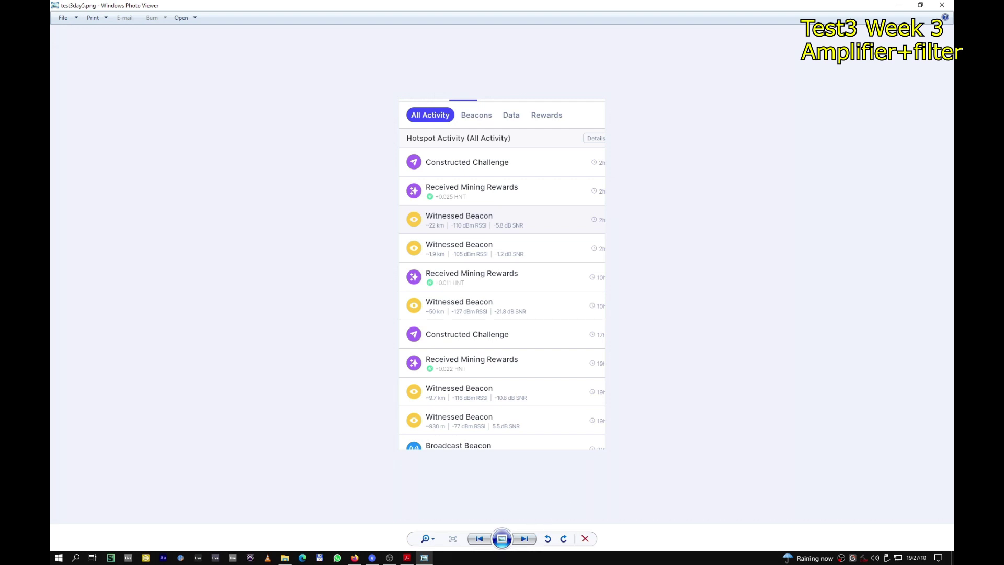
{"action": "left_click", "coordinate": [942, 5]}
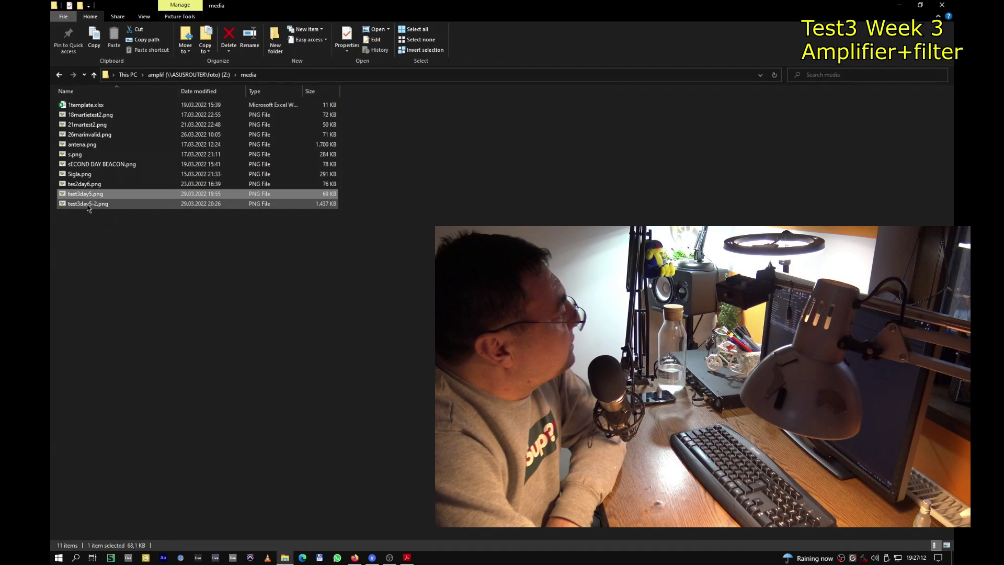
Step: Inspect the witness connections around the hotspot on the map in test3day5-2.png up close, and close the image
{"action": "double_click", "coordinate": [90, 204]}
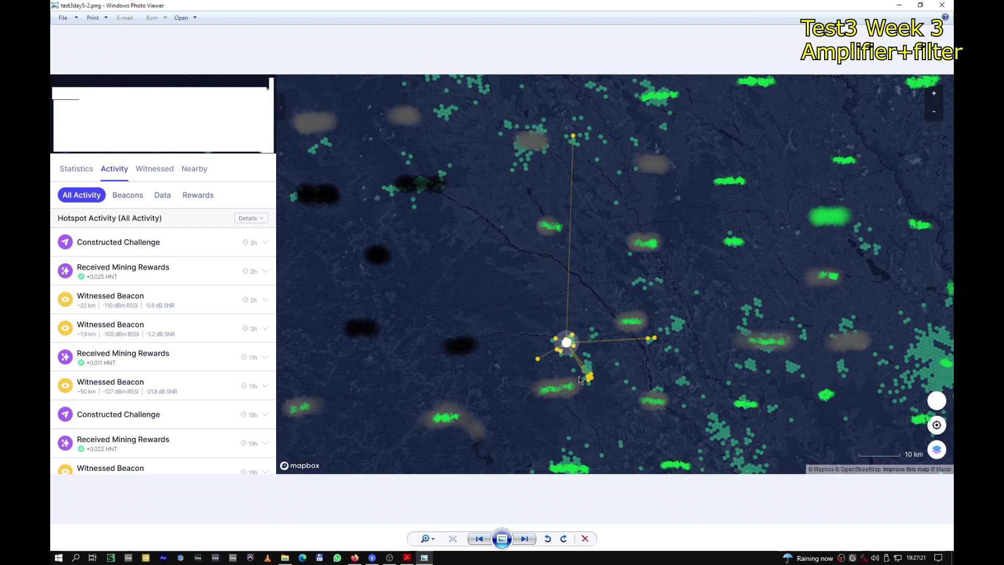
{"action": "scroll", "coordinate": [580, 379], "scroll_direction": "up", "scroll_amount": 2}
{"action": "left_click_drag", "start_coordinate": [536, 283], "coordinate": [435, 233]}
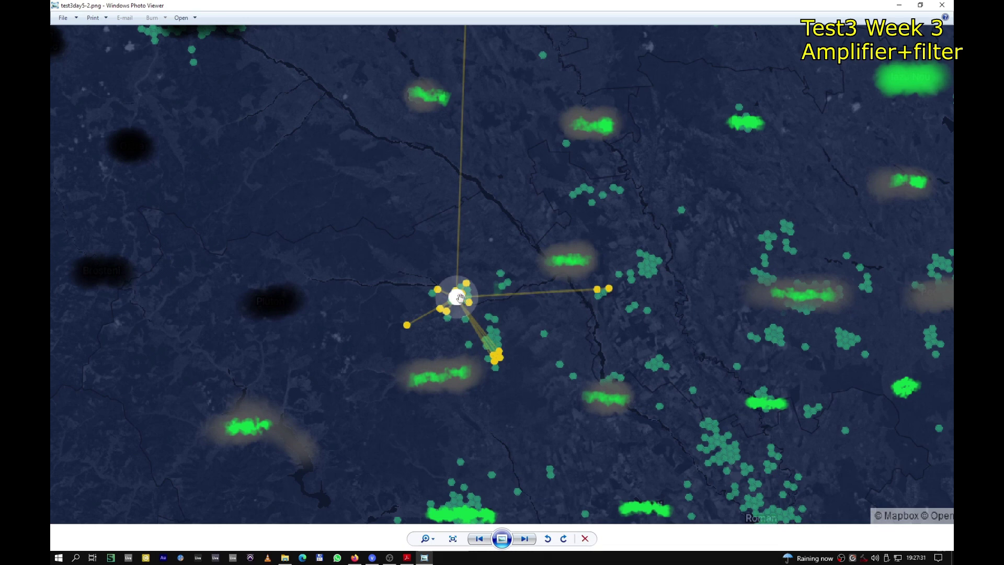
{"action": "scroll", "coordinate": [515, 282], "scroll_direction": "up", "scroll_amount": 1}
{"action": "scroll", "coordinate": [507, 314], "scroll_direction": "down", "scroll_amount": 1}
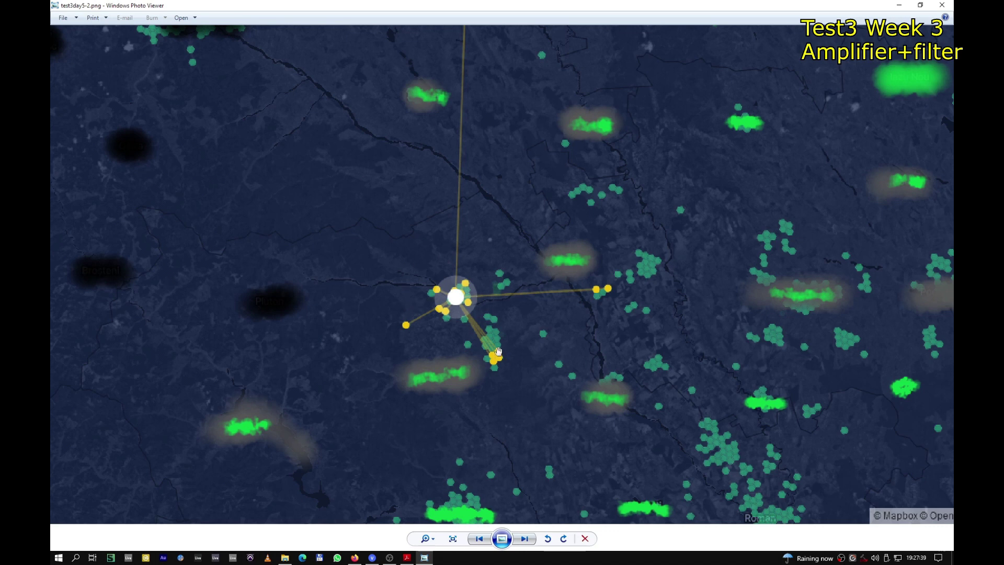
{"action": "scroll", "coordinate": [462, 327], "scroll_direction": "up", "scroll_amount": 2}
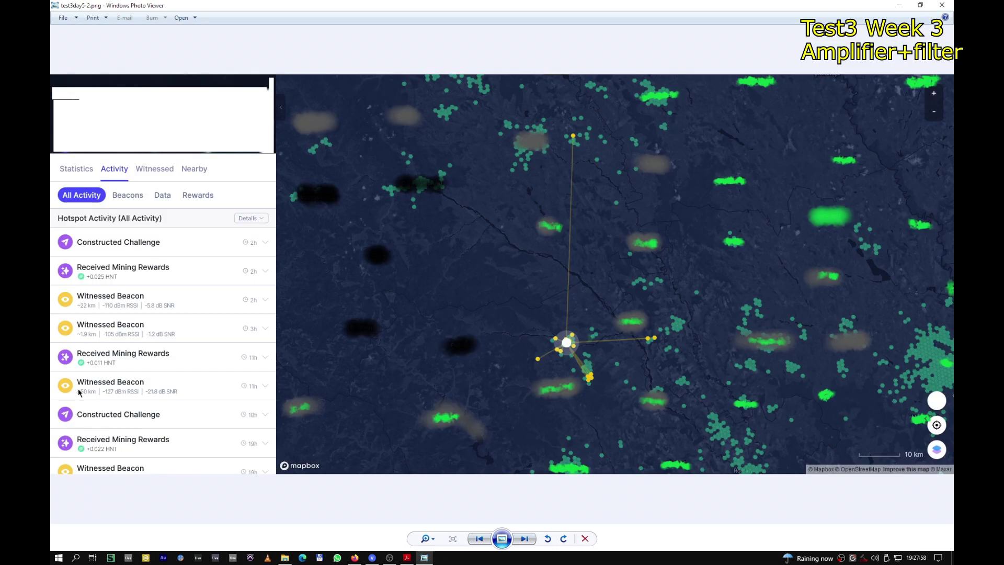
{"action": "left_click", "coordinate": [943, 5]}
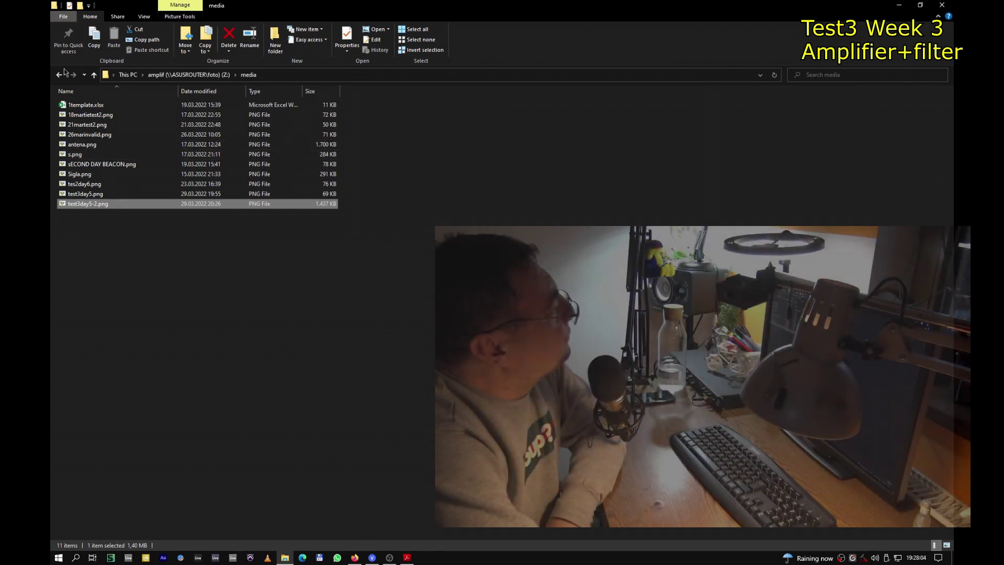
Step: Go from the media folder to the Hotspots folder and review the Aphid 13Km workbook's amplifier and filter test readings
{"action": "key", "text": "BackSpace"}
{"action": "double_click", "coordinate": [82, 107]}
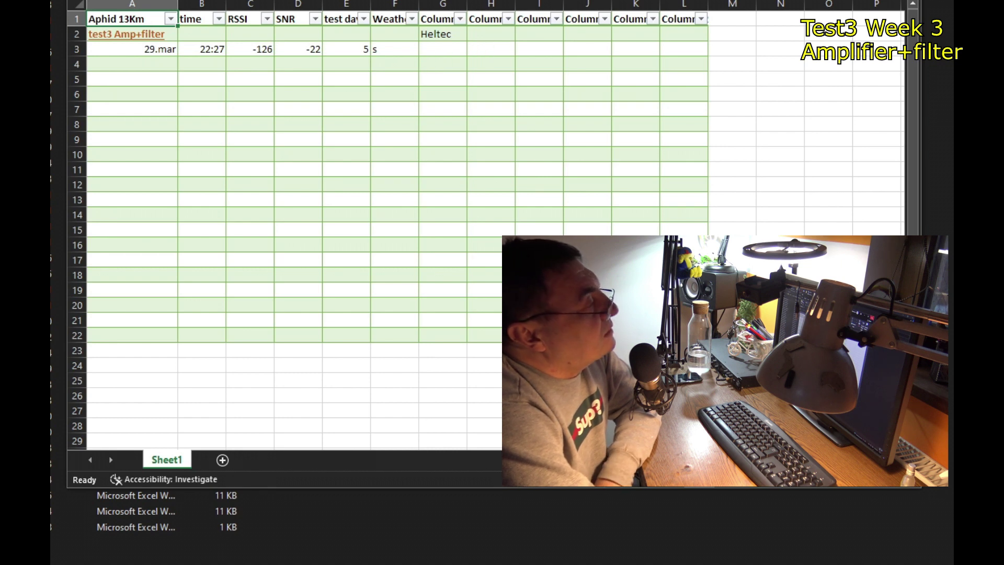
{"action": "key", "text": "alt+F4"}
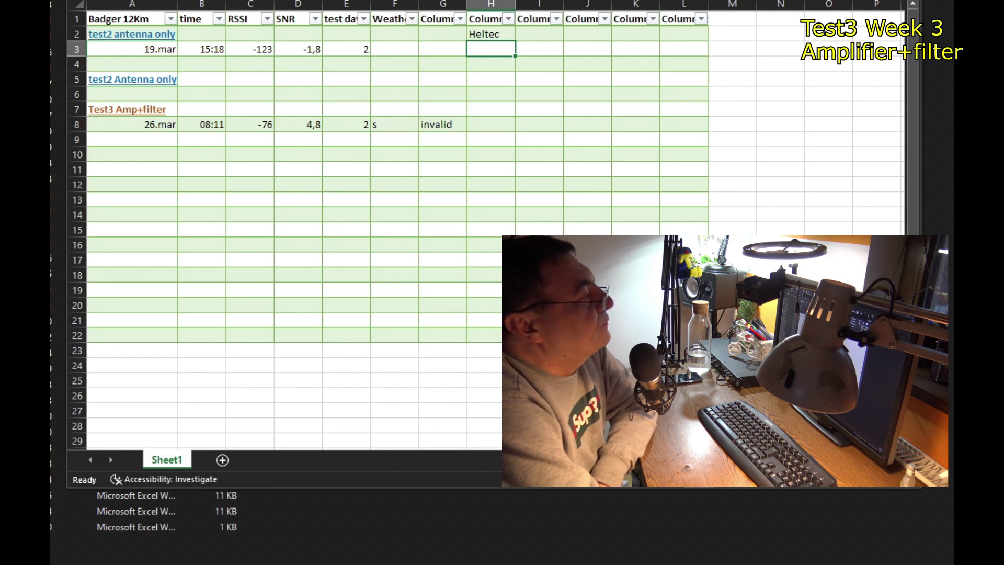
Step: Compare the test readings in the Badger 12Km, BoBcat same Hex and Butterfly 950m workbooks, closing each before opening the next
{"action": "key", "text": "alt+F4"}
{"action": "key", "text": "Return"}
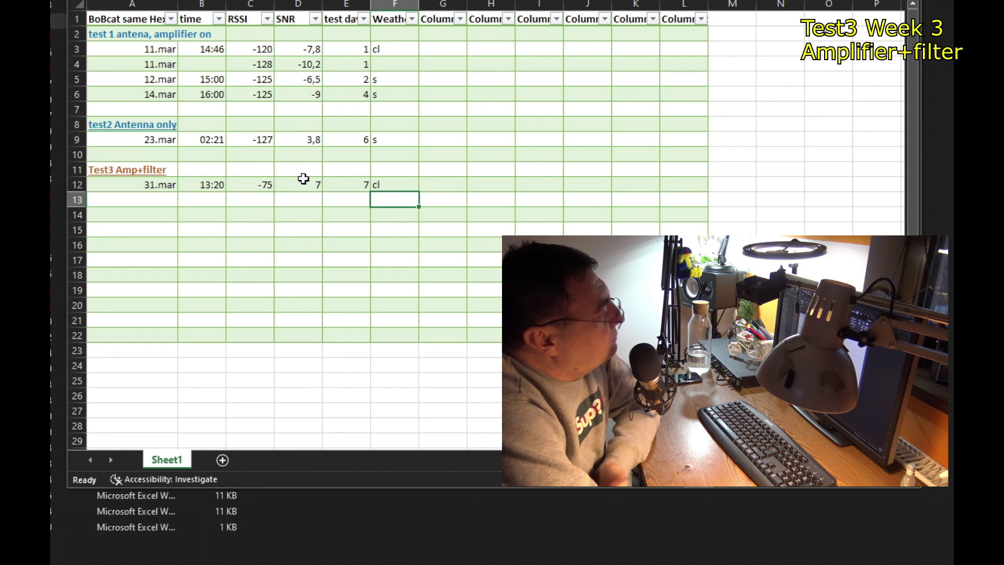
{"action": "key", "text": "alt+F4"}
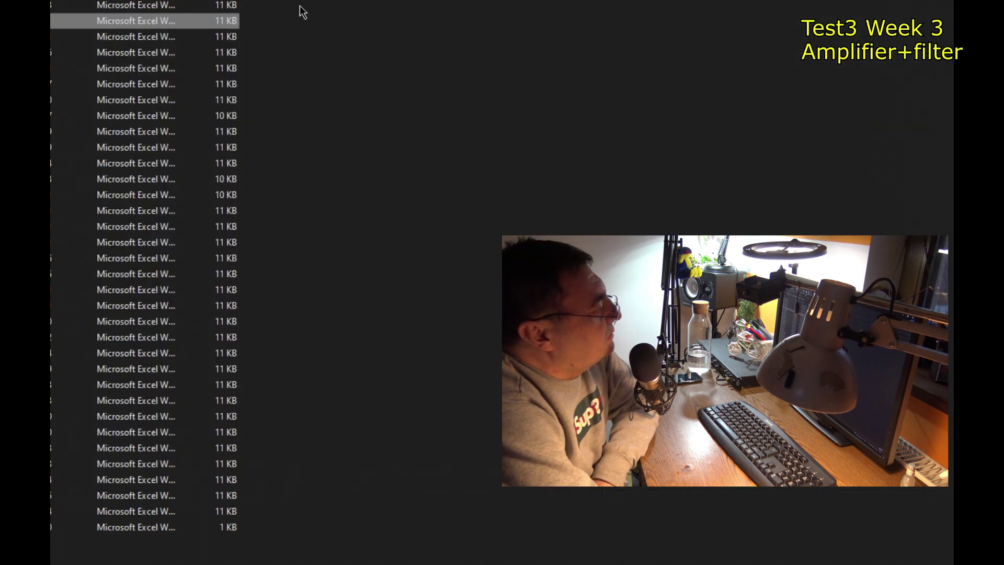
{"action": "key", "text": "Return"}
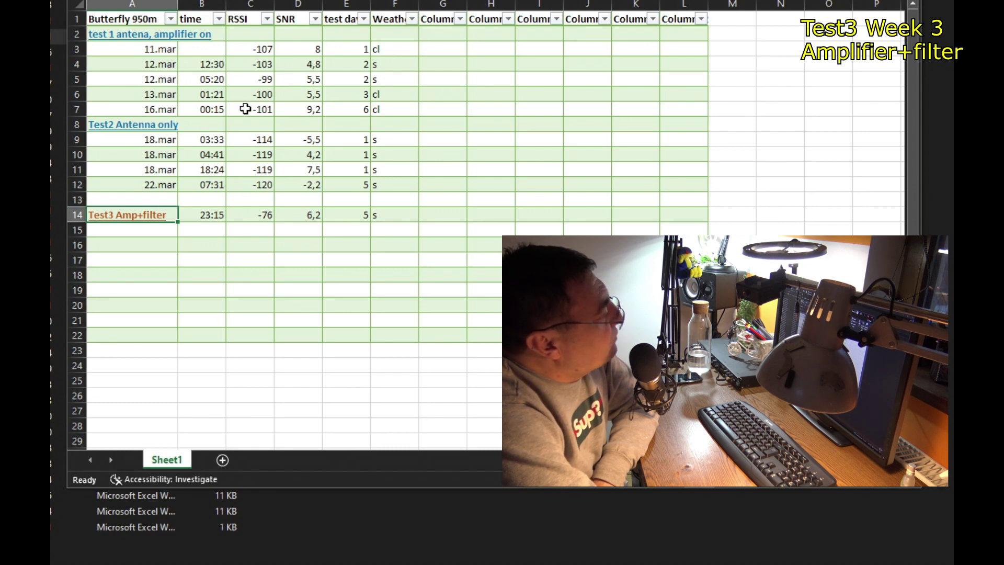
Step: Close the Butterfly workbook and compare the test readings in the Cat 3,3Km, Corgi and Crab 1,9Km workbooks, closing each after reading
{"action": "key", "text": "alt+F4"}
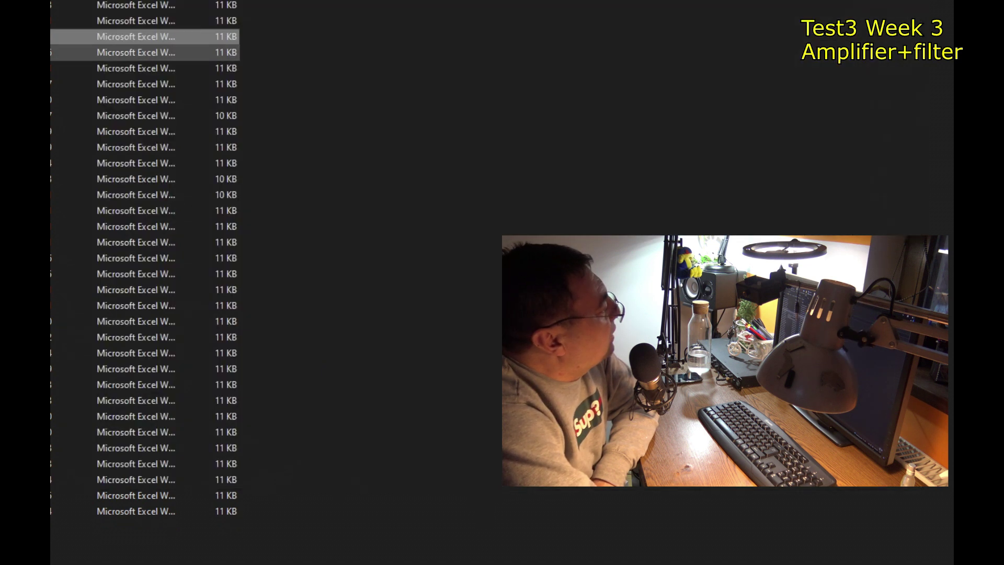
{"action": "key", "text": "Down"}
{"action": "key", "text": "Return"}
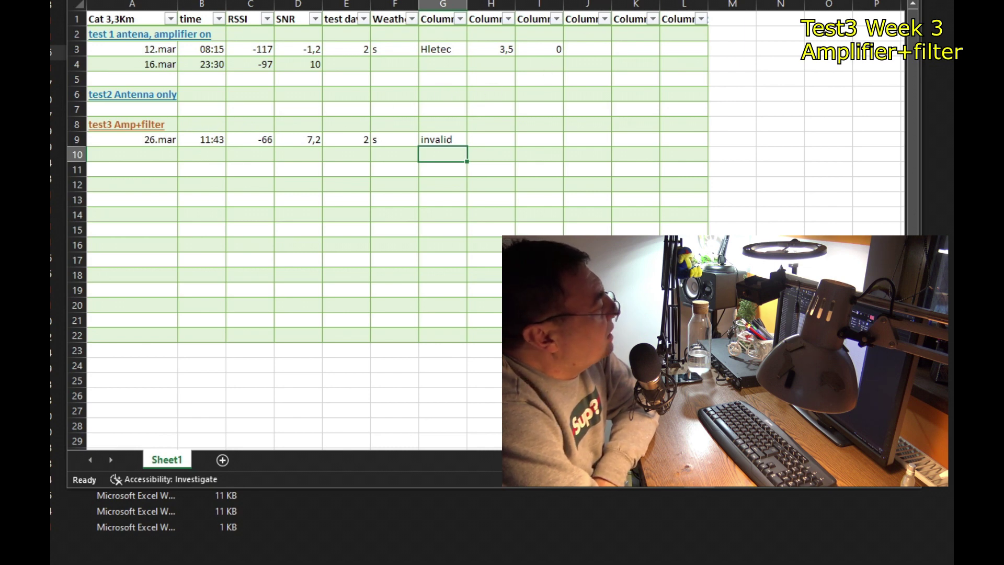
{"action": "key", "text": "alt+F4"}
{"action": "double_click", "coordinate": [136, 68]}
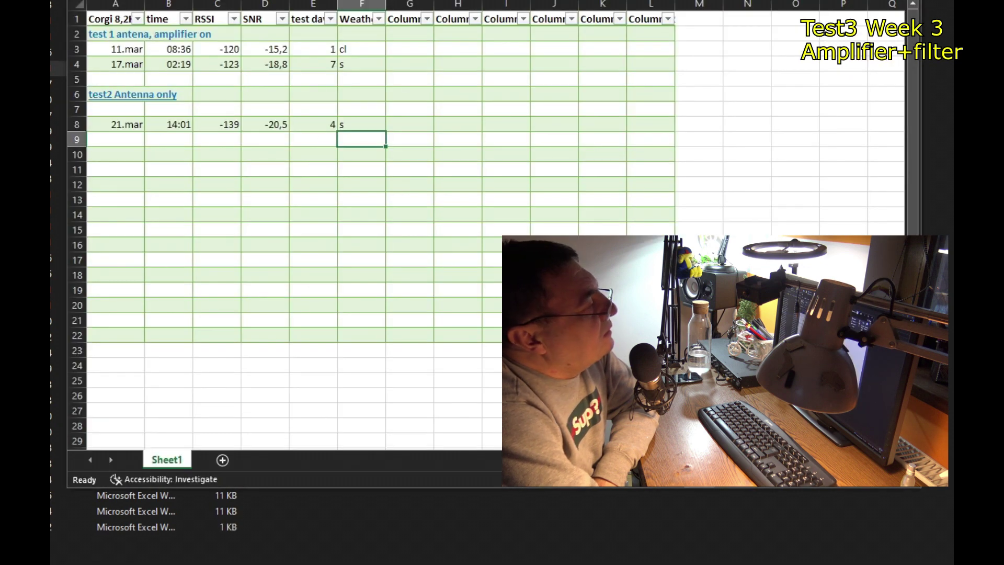
{"action": "key", "text": "alt+F4"}
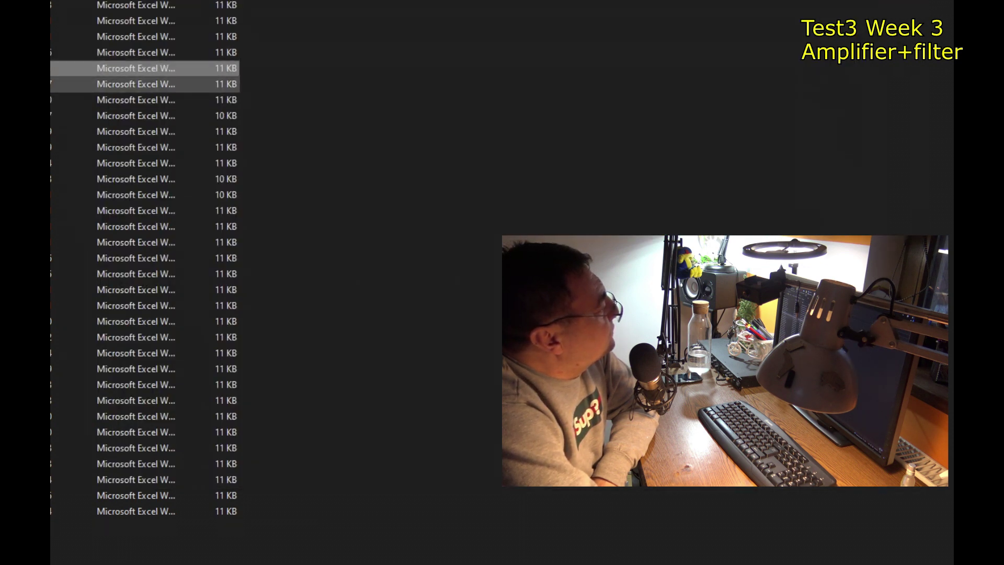
{"action": "left_click", "coordinate": [136, 84]}
{"action": "double_click", "coordinate": [136, 84]}
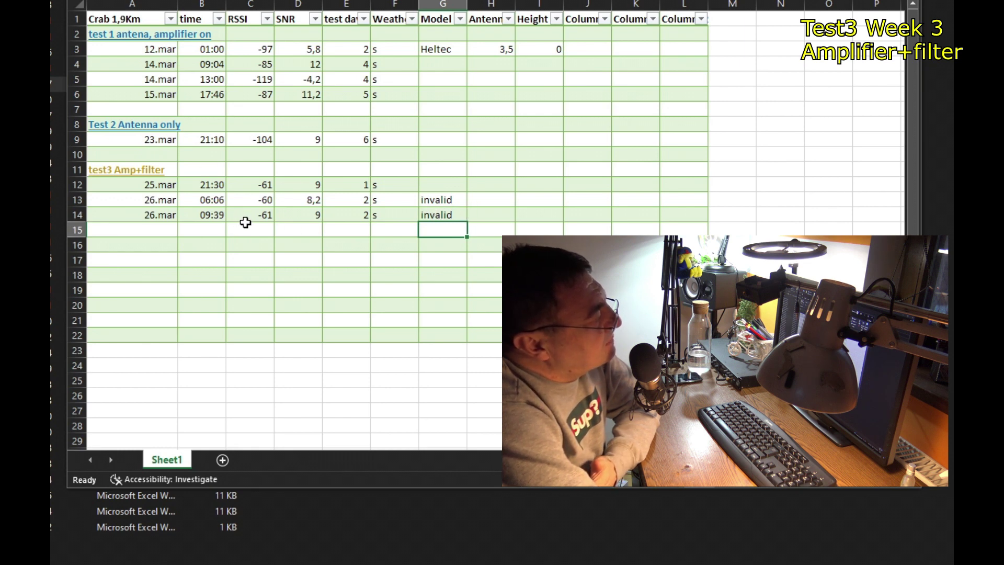
{"action": "key", "text": "alt+F4"}
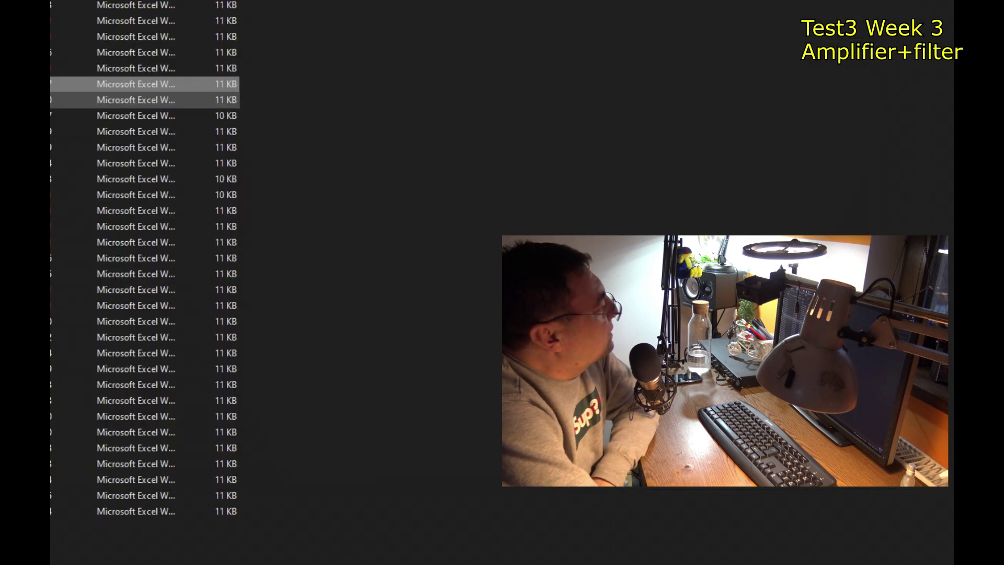
Step: In the Cyborg 8,9km workbook, correct the amplifier and filter heading in cell A8 to "test3 Amp+filter", and close it with the change saved
{"action": "double_click", "coordinate": [136, 99]}
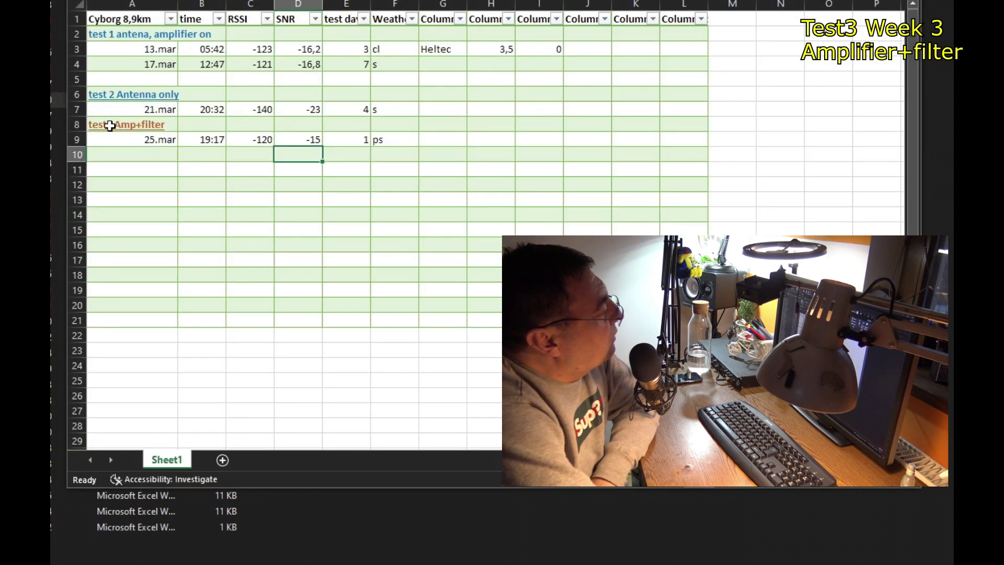
{"action": "double_click", "coordinate": [108, 125]}
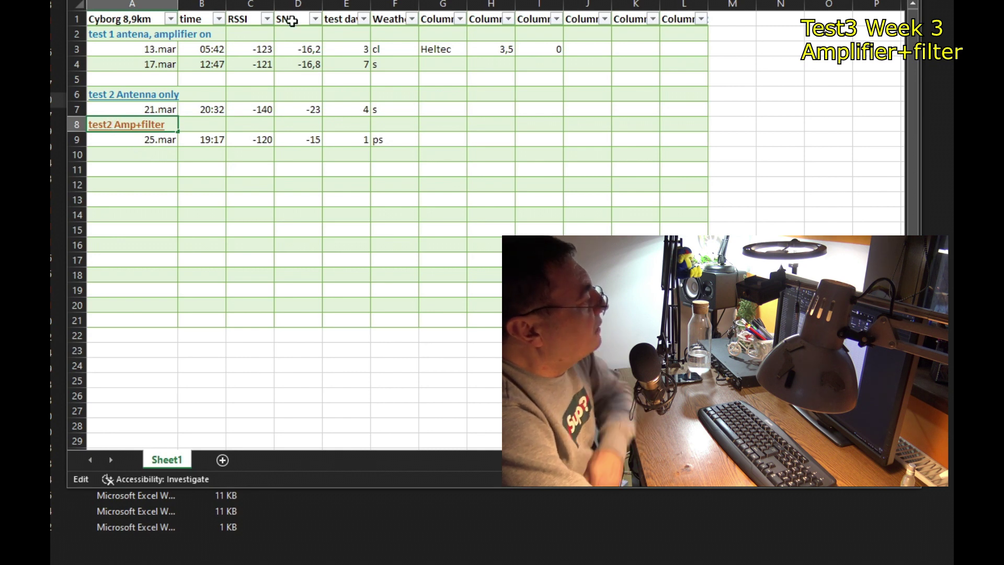
{"action": "key", "text": "BackSpace"}
{"action": "type", "text": "3"}
{"action": "key", "text": "Return"}
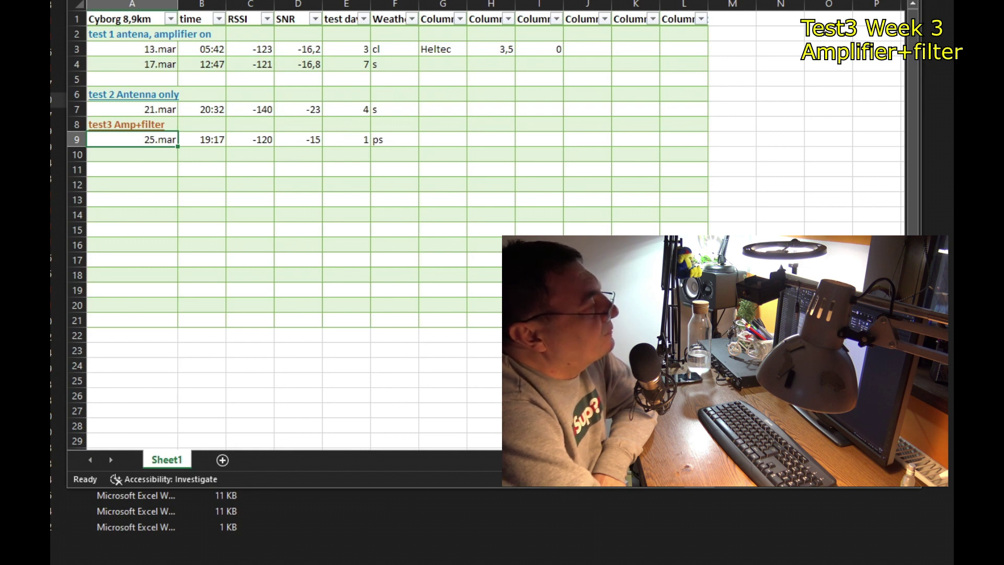
{"action": "key", "text": "alt+F4"}
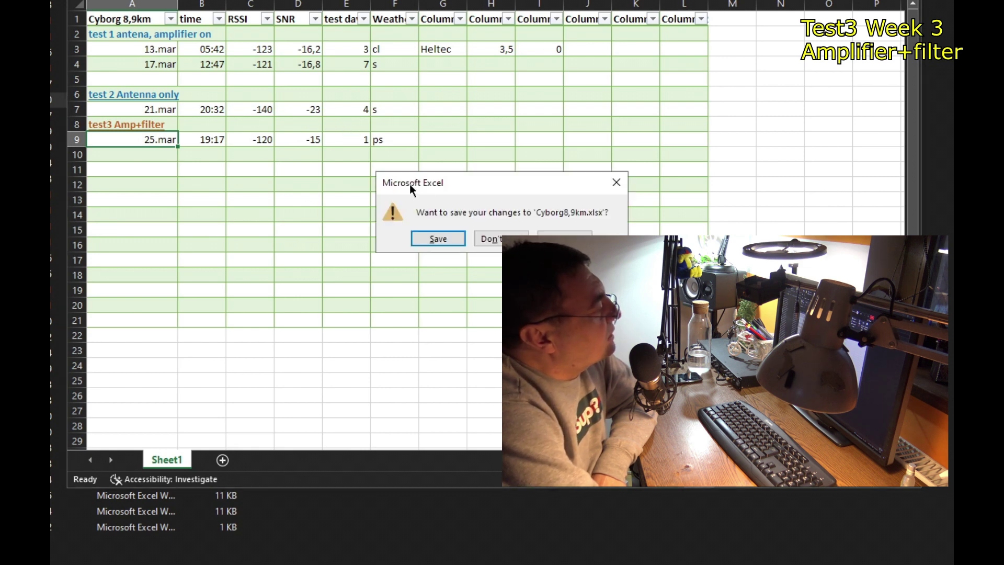
{"action": "left_click", "coordinate": [453, 239]}
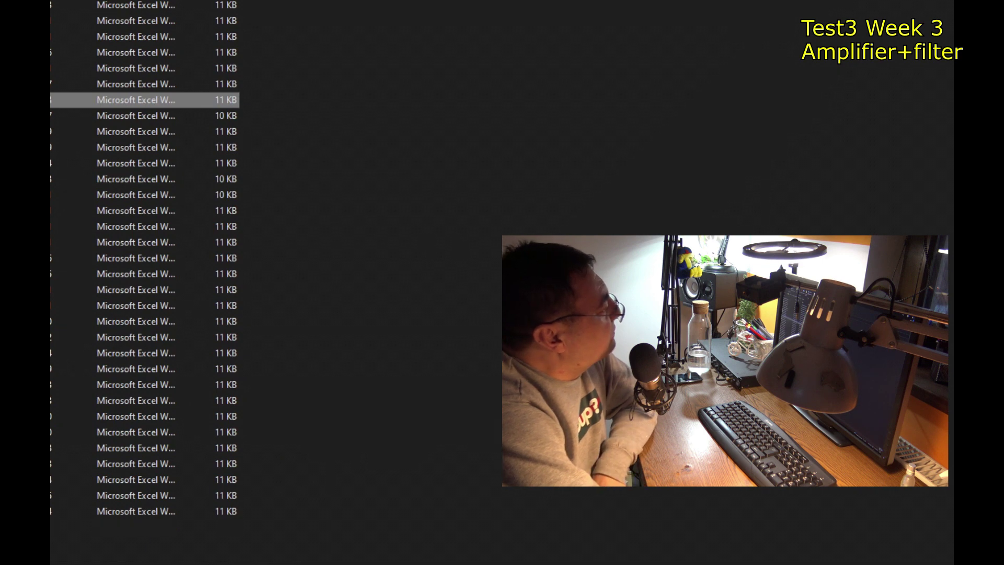
Step: Review the signal readings in the Dog 50Km, Dragon 930m and Dragonfly 10Km workbooks, closing each one after reading it
{"action": "double_click", "coordinate": [136, 116]}
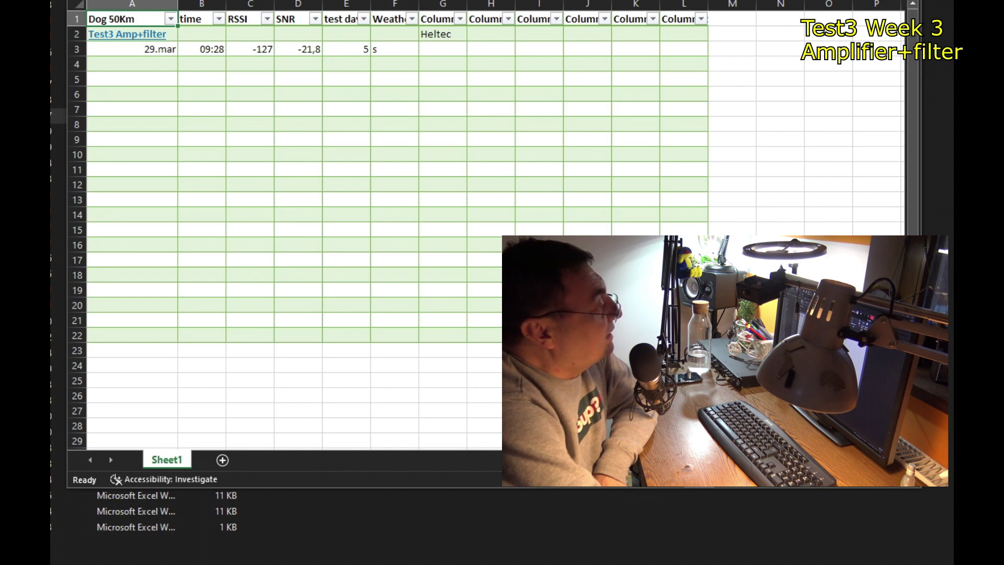
{"action": "key", "text": "alt+F4"}
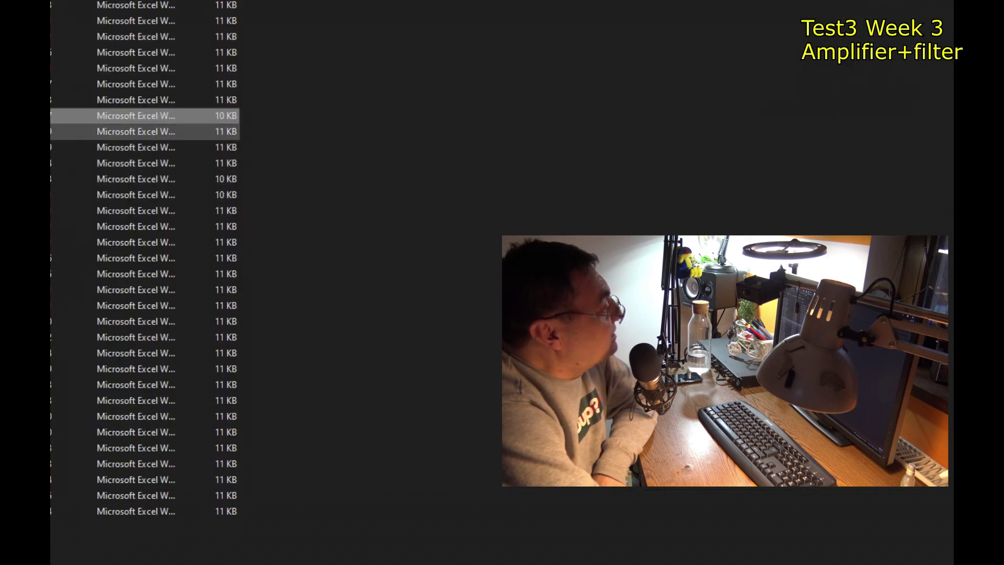
{"action": "double_click", "coordinate": [136, 132]}
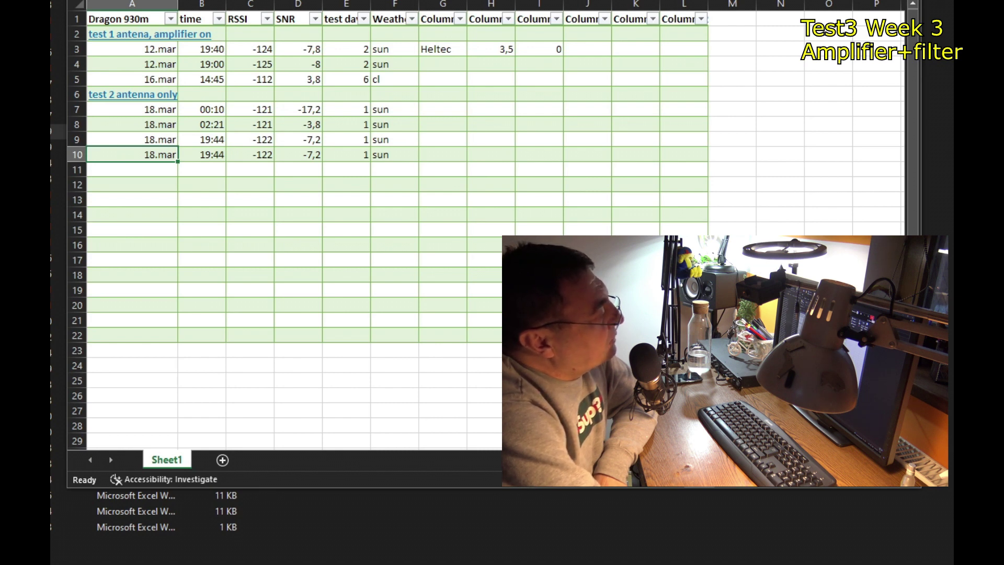
{"action": "key", "text": "alt+F4"}
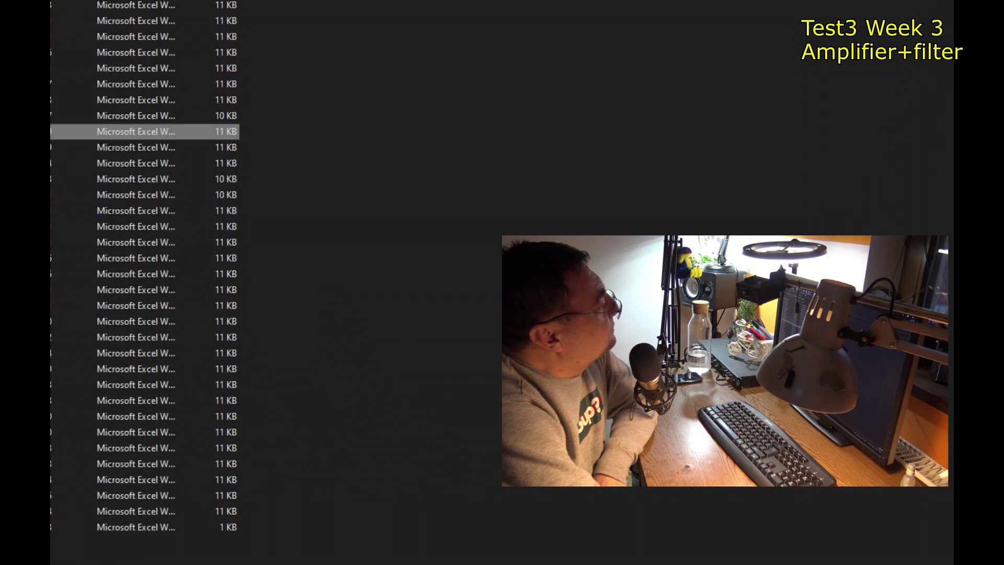
{"action": "double_click", "coordinate": [136, 147]}
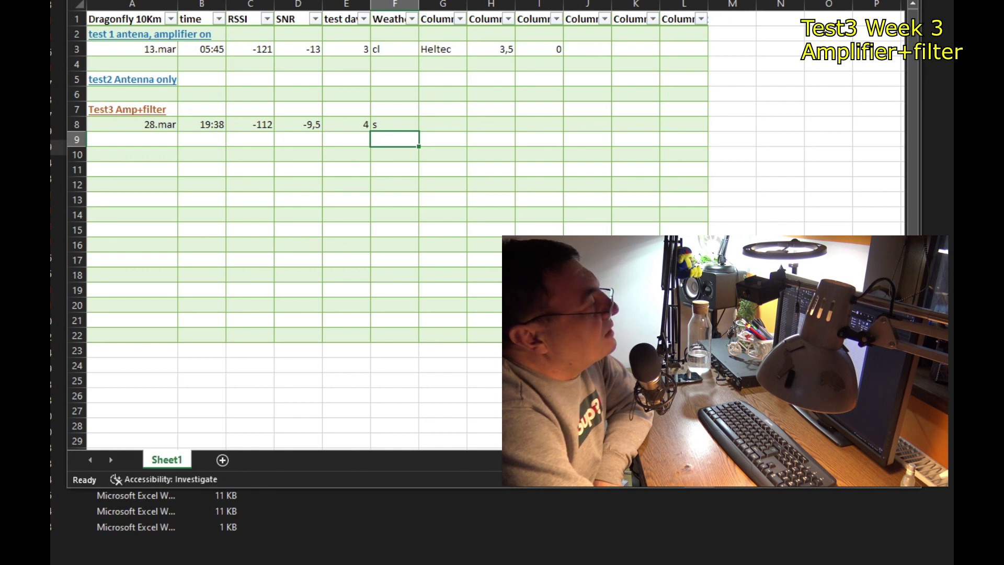
{"action": "key", "text": "alt+F4"}
Step: Examine the amplifier and filter readings in the Duck 1,9Km, F Swan 9,7Km and Goose 7,5Km workbooks, closing each in turn
{"action": "key", "text": "Down"}
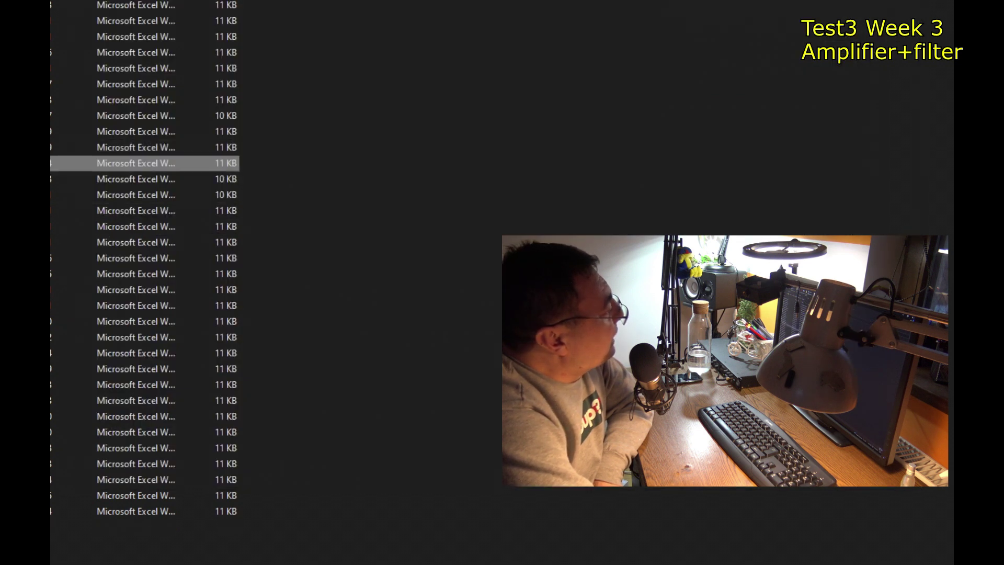
{"action": "key", "text": "Return"}
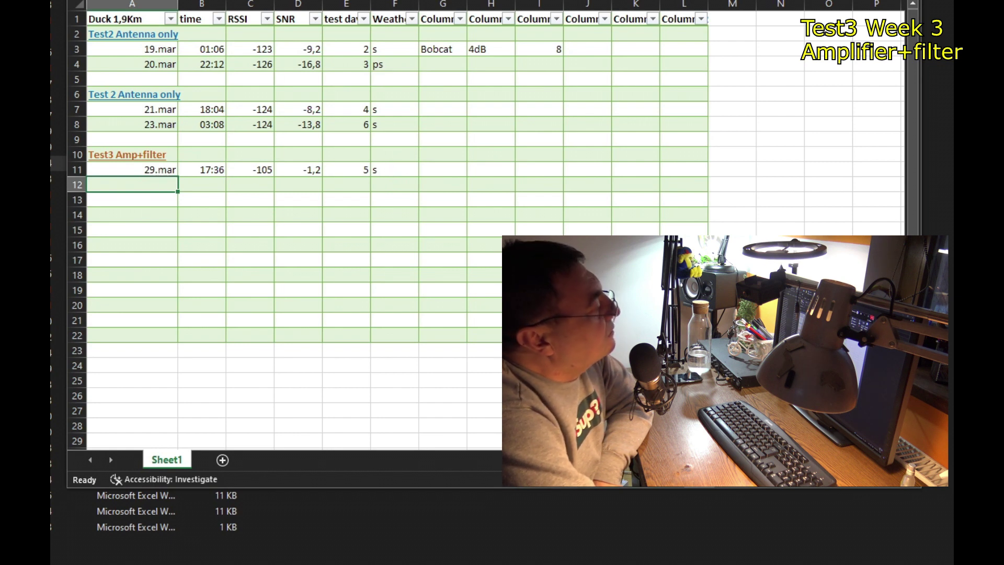
{"action": "key", "text": "alt+F4"}
{"action": "key", "text": "Down"}
{"action": "key", "text": "Return"}
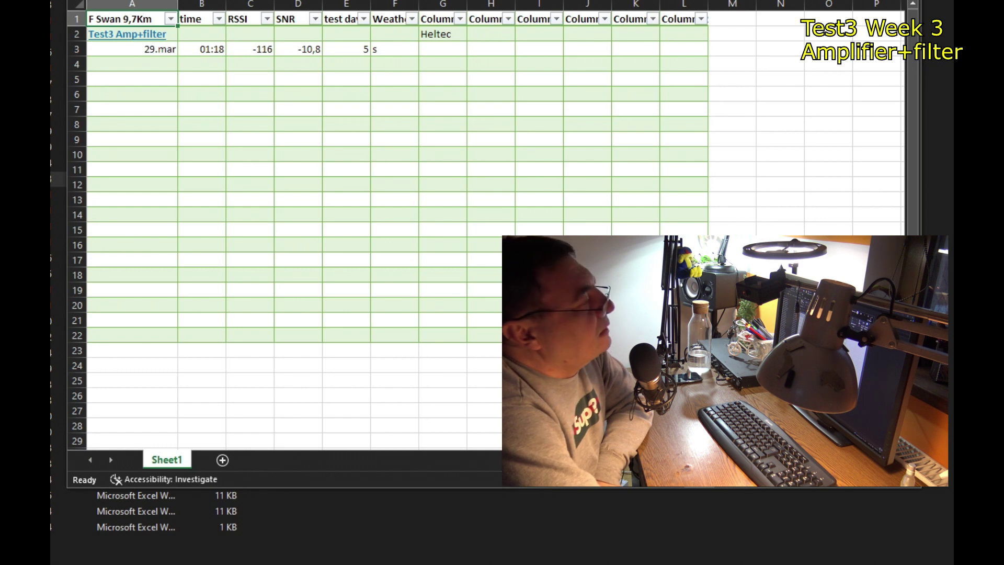
{"action": "key", "text": "alt+F4"}
{"action": "key", "text": "Down"}
{"action": "key", "text": "Return"}
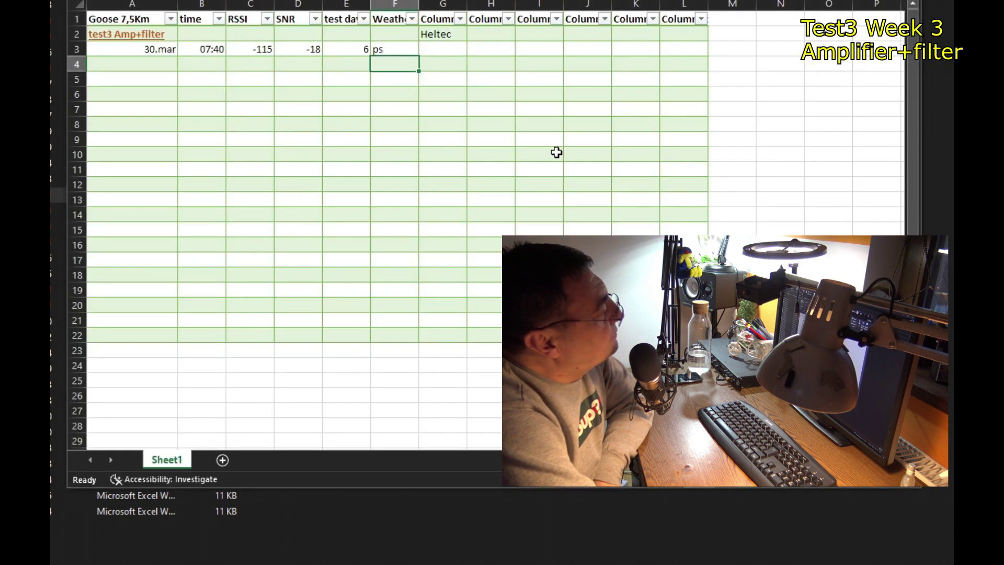
{"action": "left_click", "coordinate": [120, 51]}
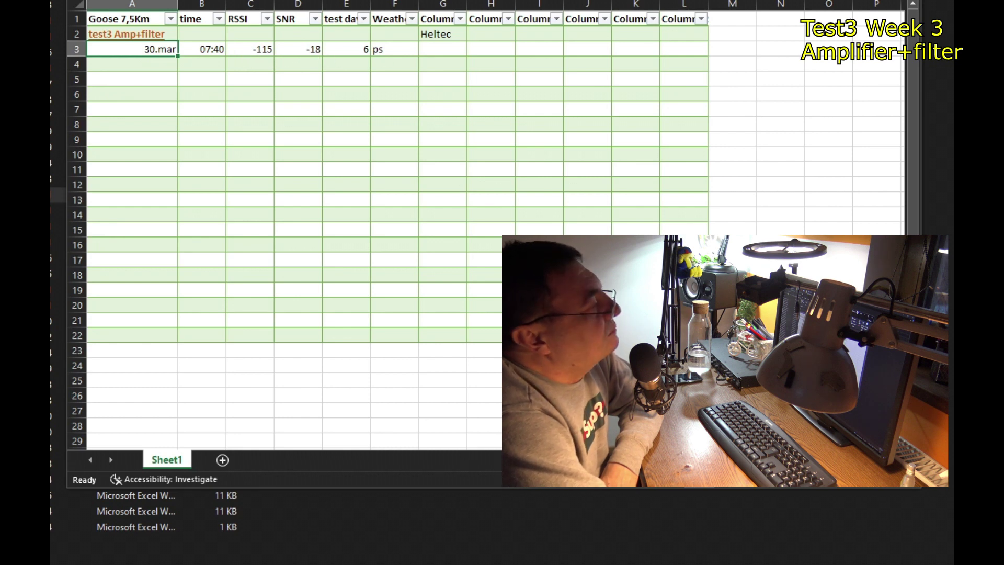
{"action": "key", "text": "alt+F4"}
Step: Check the Kestrel 6,6Km, Ladybug and Mockinbird workbooks for third-test readings, closing each before opening the next
{"action": "key", "text": "Down"}
{"action": "key", "text": "Return"}
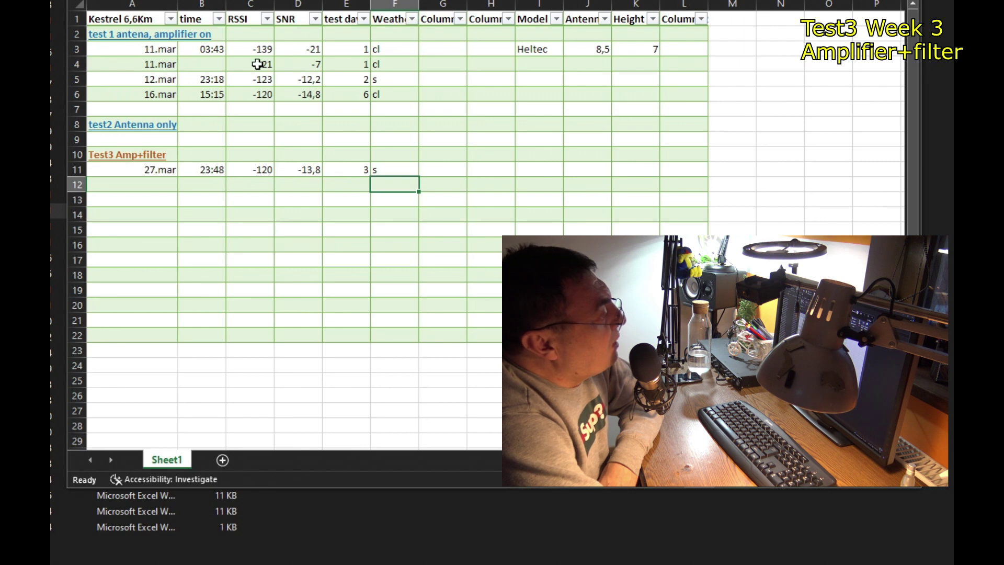
{"action": "key", "text": "alt+F4"}
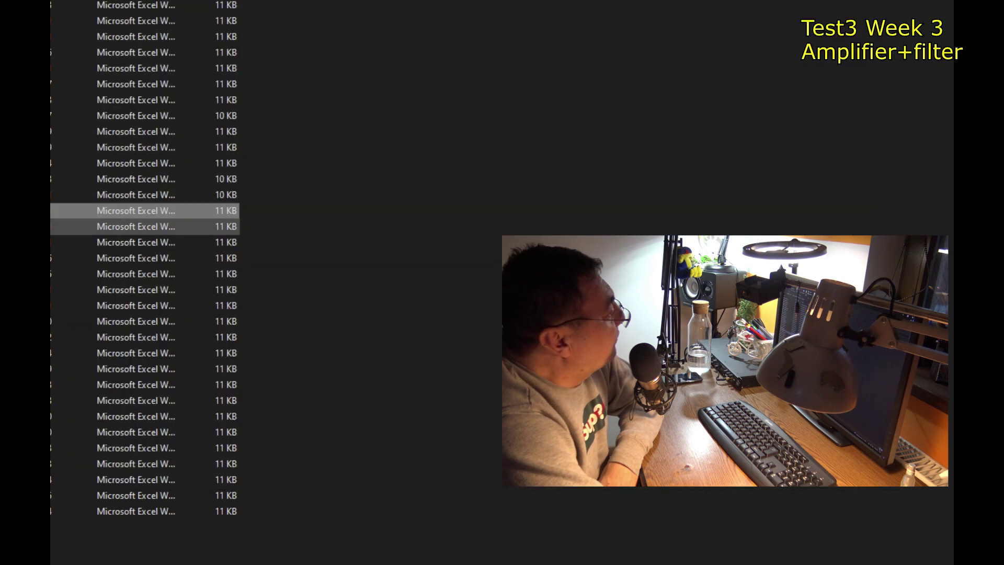
{"action": "double_click", "coordinate": [136, 225]}
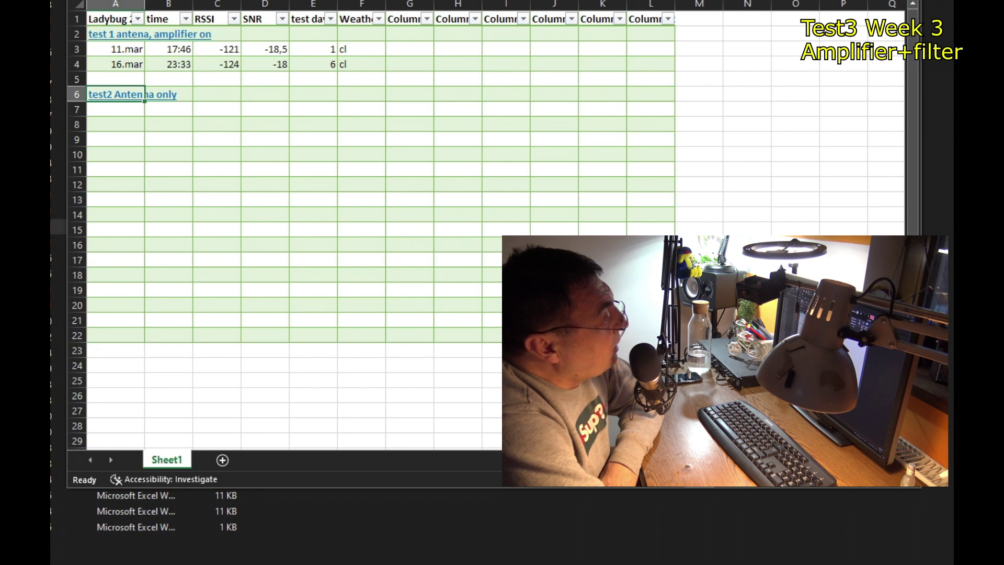
{"action": "key", "text": "alt+F4"}
{"action": "key", "text": "Down"}
{"action": "key", "text": "Return"}
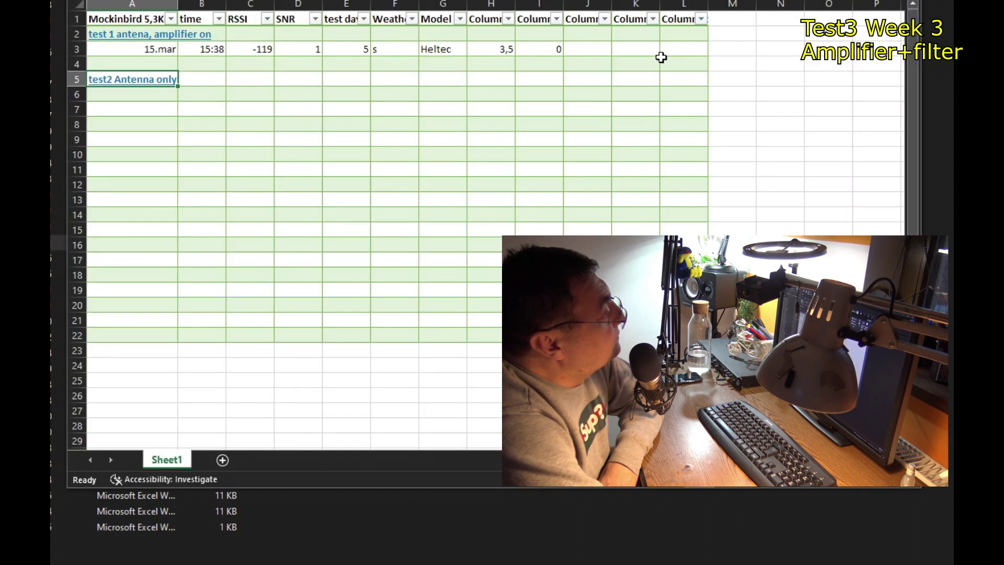
{"action": "key", "text": "alt+F4"}
Step: Review the test readings in the Mongoose 3,5Km and Nuthatch 2,9Km workbooks and close both
{"action": "key", "text": "Down"}
{"action": "key", "text": "Return"}
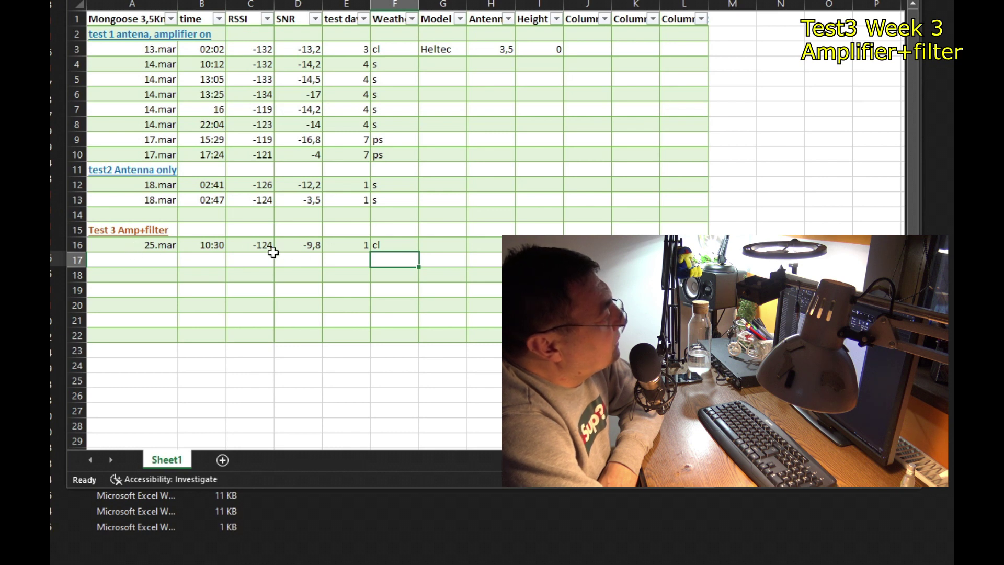
{"action": "key", "text": "alt+F4"}
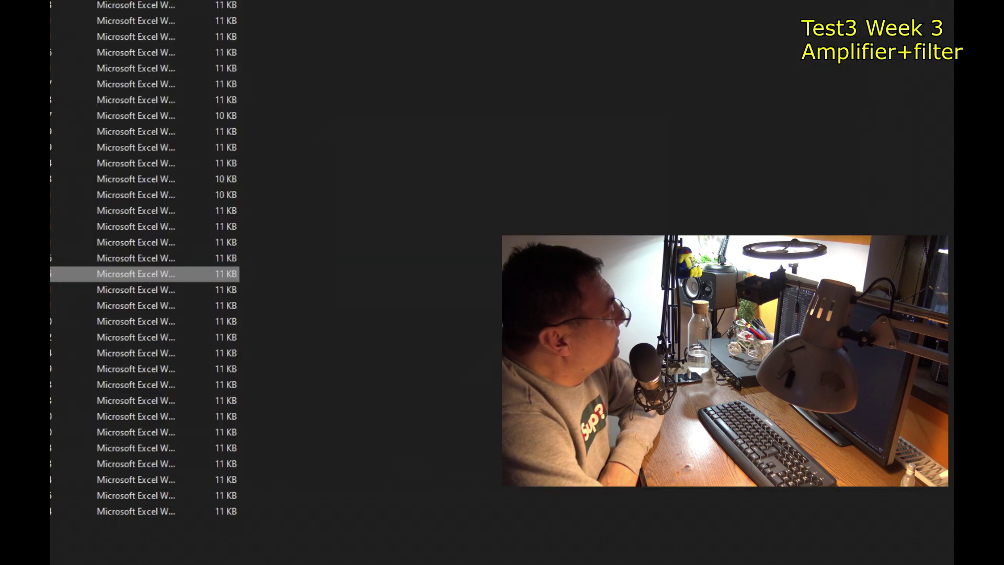
{"action": "key", "text": "Down"}
{"action": "key", "text": "Return"}
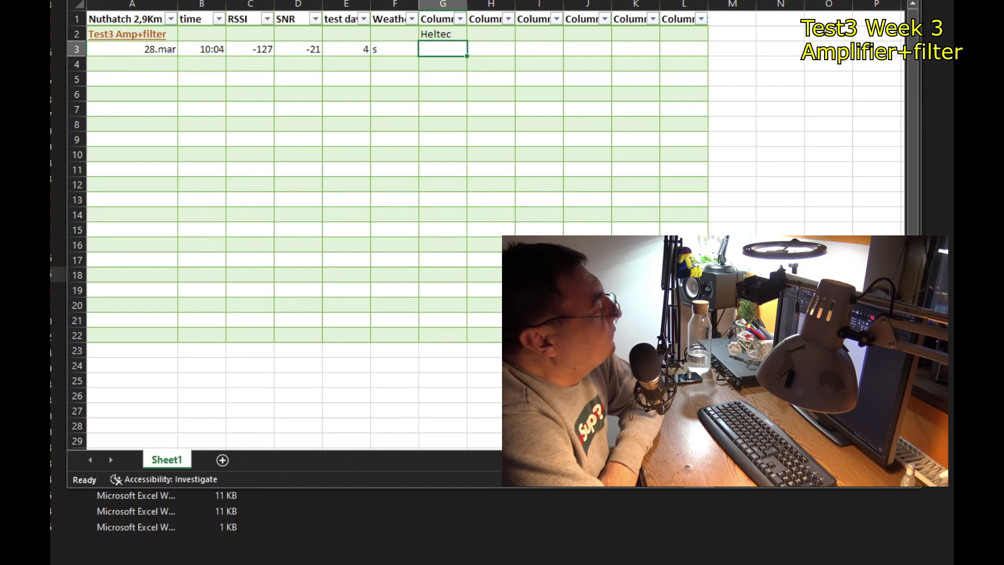
{"action": "key", "text": "alt+F4"}
Step: Open the Ocean Kestrel 20Km workbook, fit column A's width to the full hotspot name, and close it with the change saved
{"action": "double_click", "coordinate": [136, 287]}
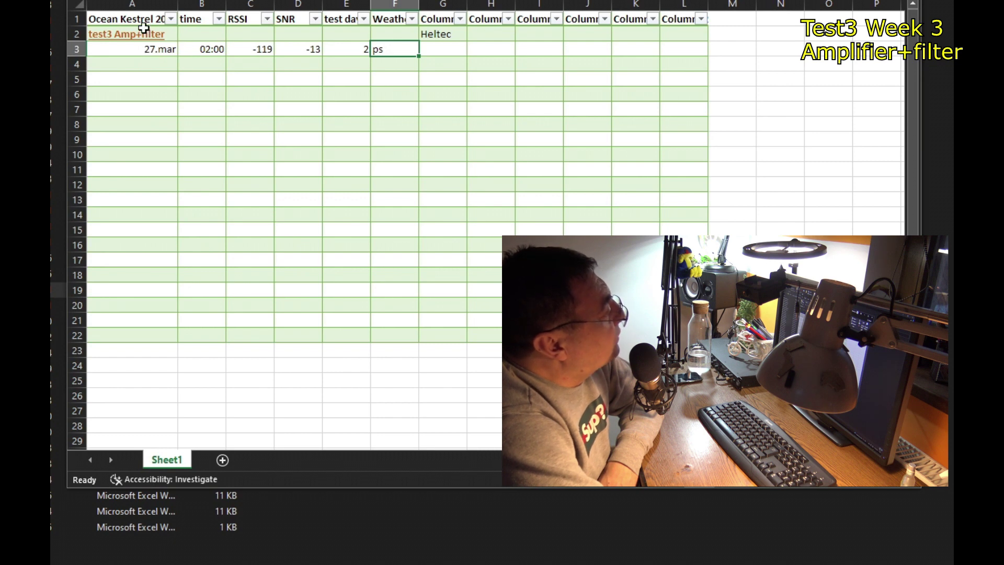
{"action": "double_click", "coordinate": [182, 4]}
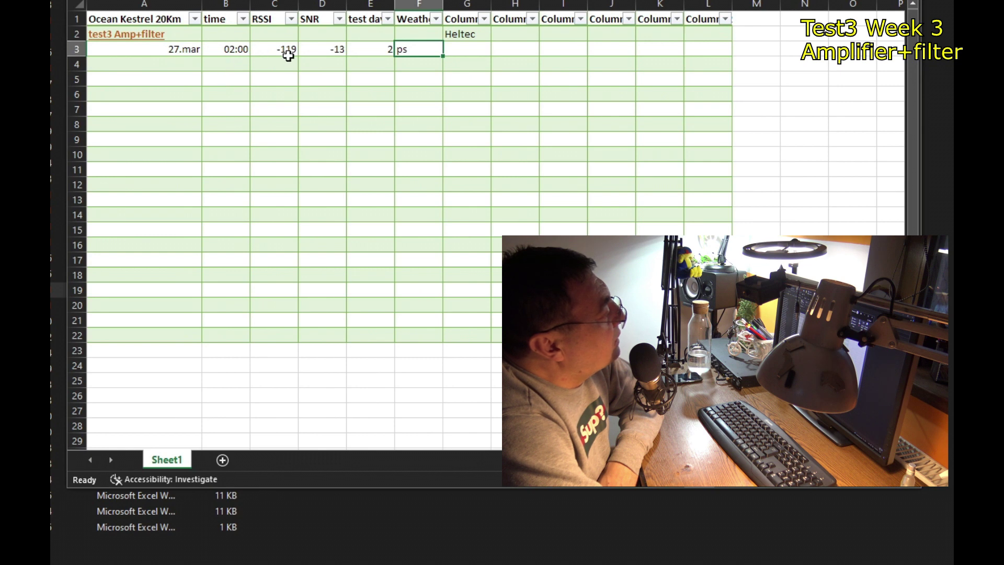
{"action": "key", "text": "ctrl+w"}
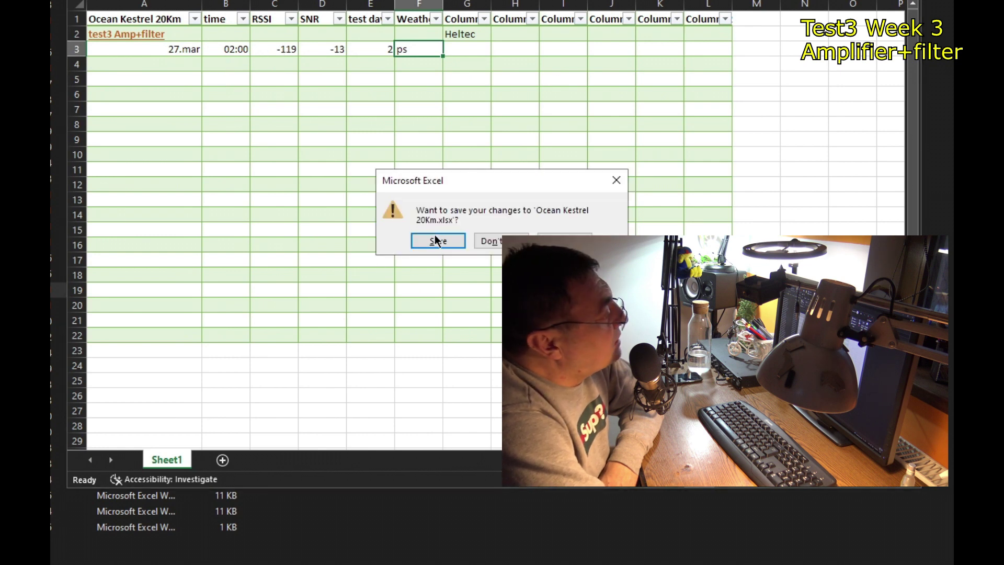
{"action": "left_click", "coordinate": [436, 241]}
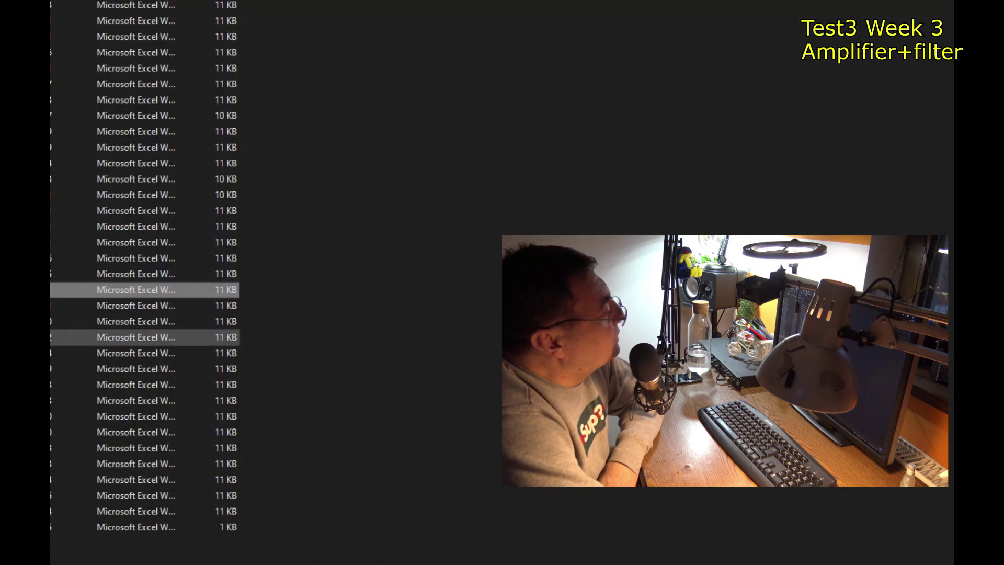
Step: Compare the amplifier and filter readings with the earlier tests in the Owl 8,1Km workbook, and close it
{"action": "double_click", "coordinate": [136, 289]}
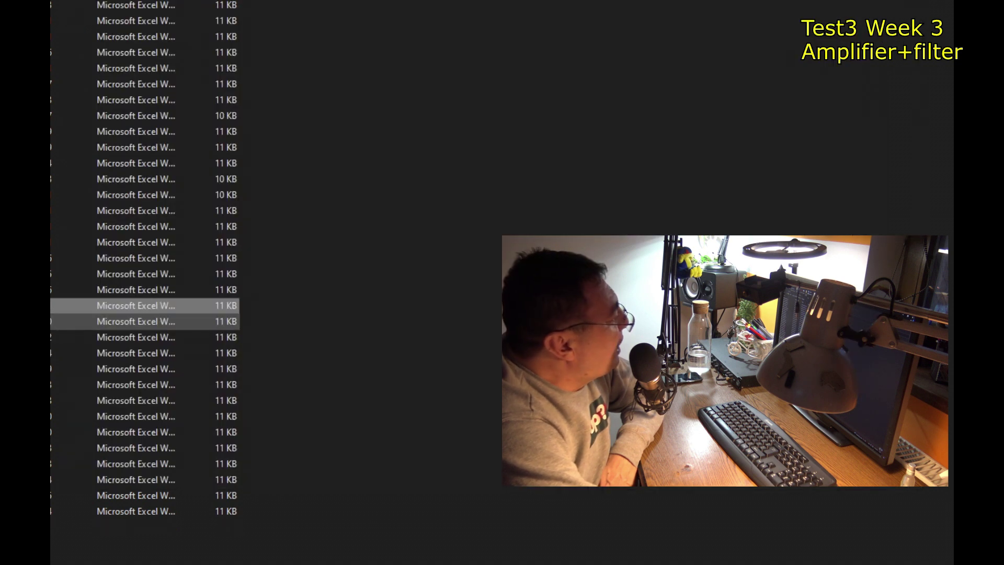
{"action": "key", "text": "Return"}
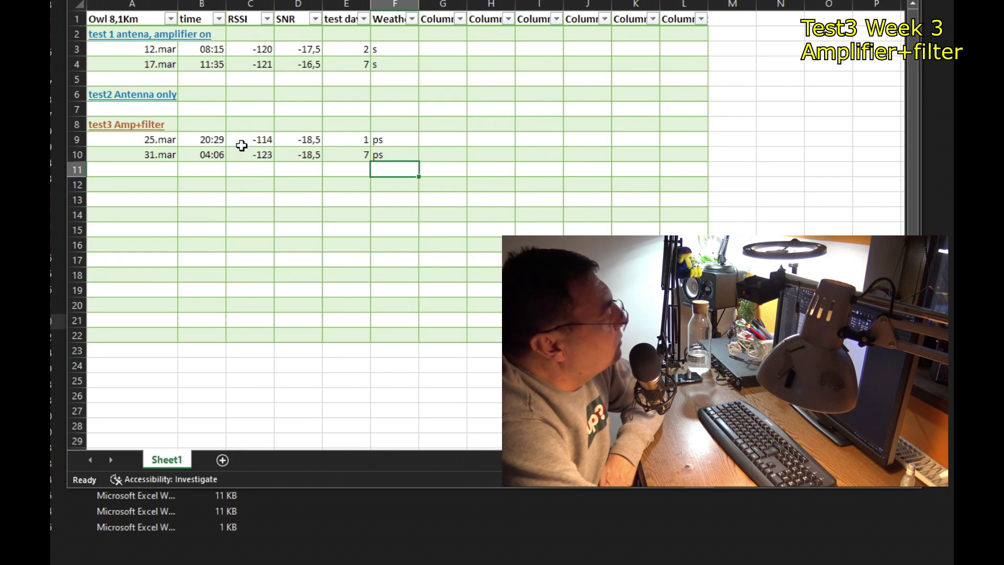
{"action": "key", "text": "alt+F4"}
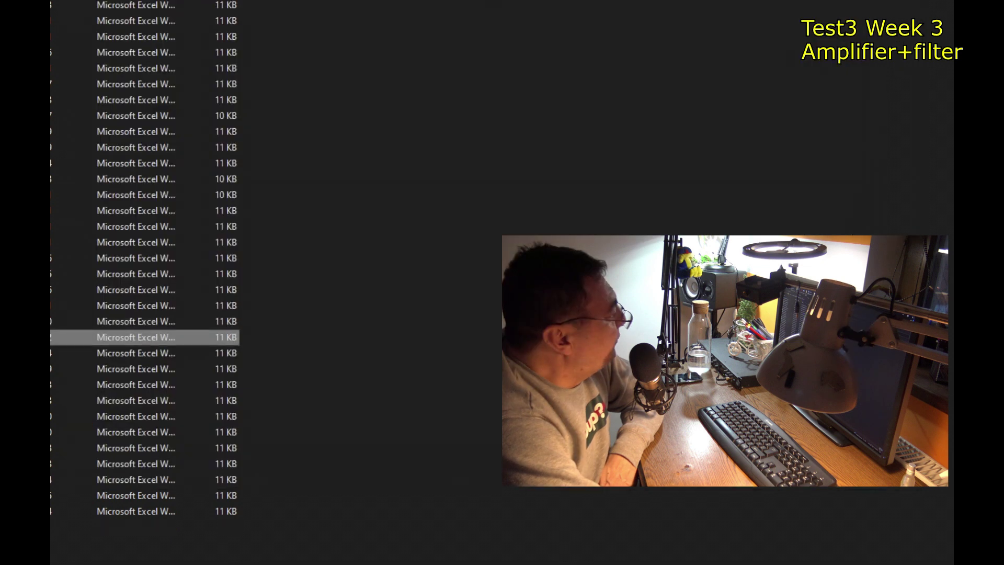
Step: Review the test readings in the Parrot 8,9Km and Piranha 1,6Km workbooks, closing each one after reading it
{"action": "key", "text": "Return"}
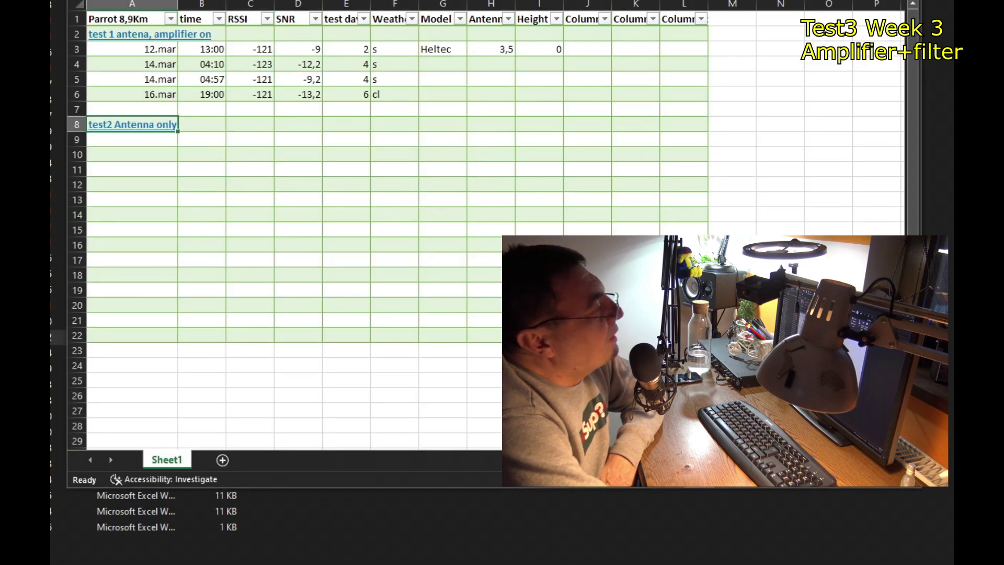
{"action": "key", "text": "alt+F4"}
{"action": "key", "text": "Down"}
{"action": "key", "text": "Return"}
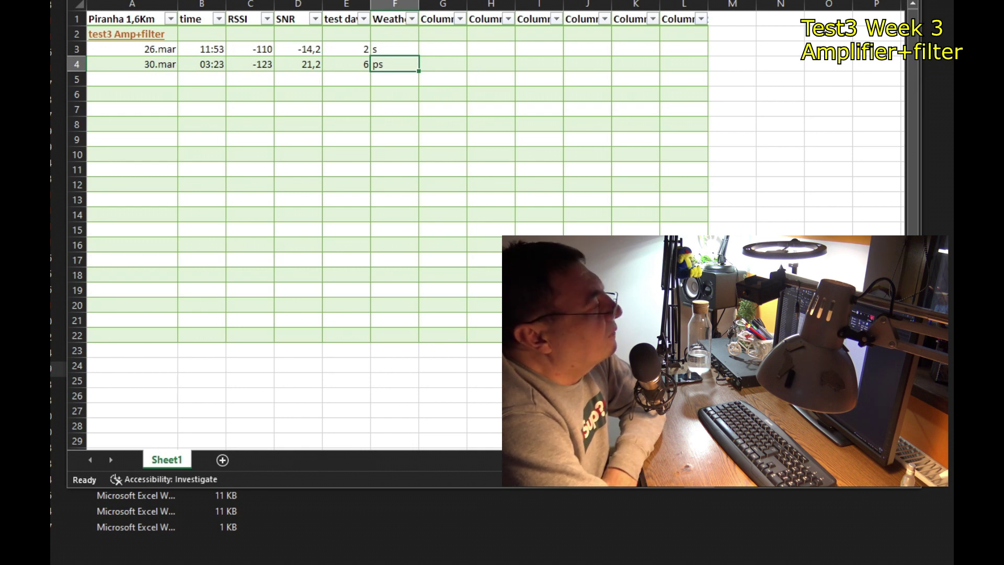
{"action": "key", "text": "alt+F4"}
Step: Check the Rook 950m workbook's Test3 reading and its validity note, and the Starfish 11Km workbook's readings, closing both
{"action": "double_click", "coordinate": [136, 384]}
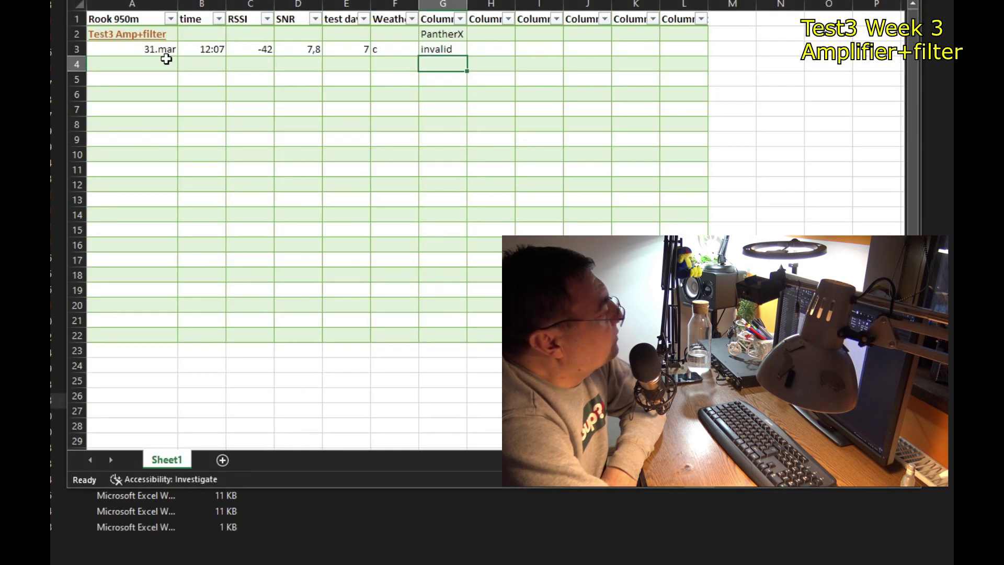
{"action": "left_click", "coordinate": [445, 48]}
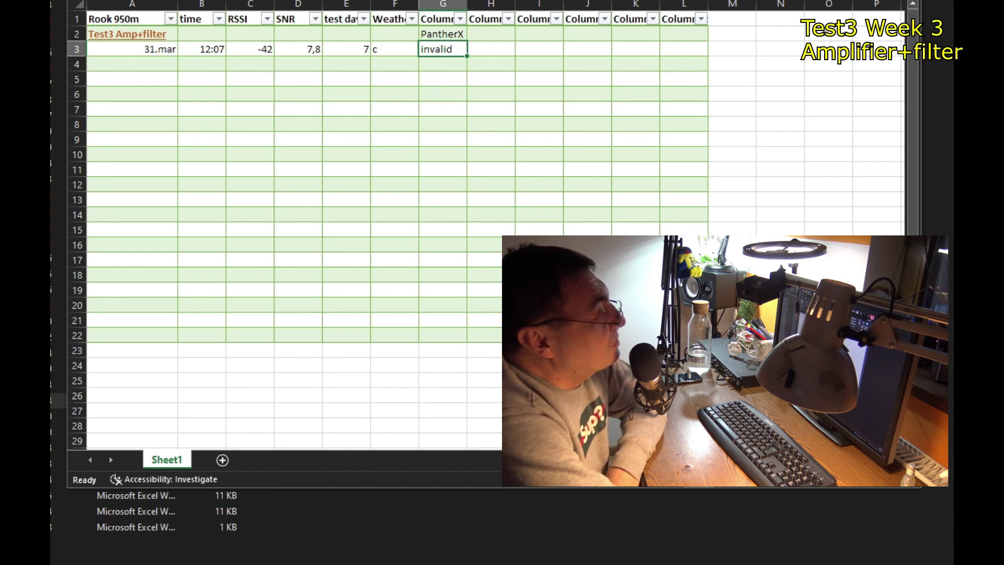
{"action": "key", "text": "alt+F4"}
{"action": "key", "text": "Down"}
{"action": "key", "text": "Return"}
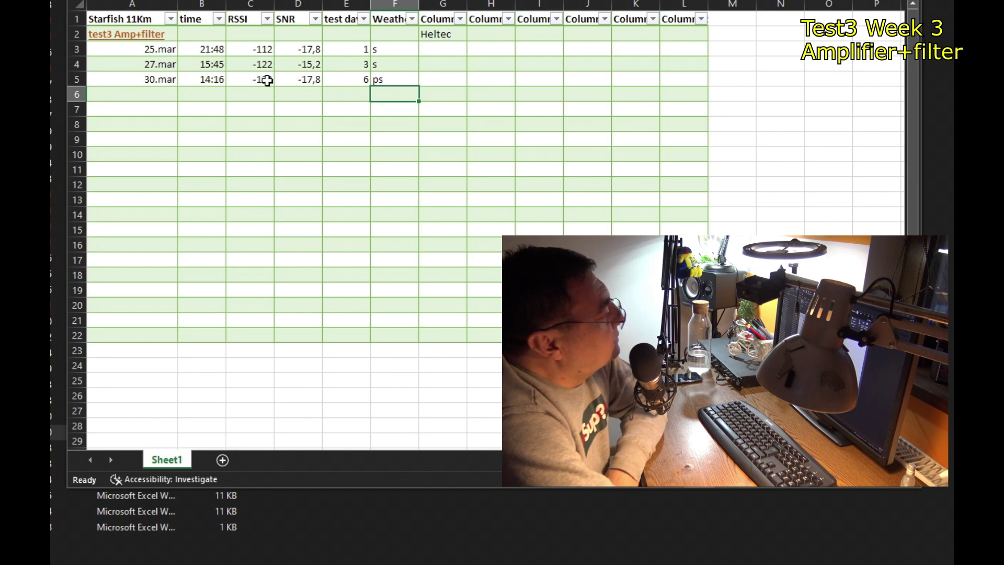
{"action": "key", "text": "alt+F4"}
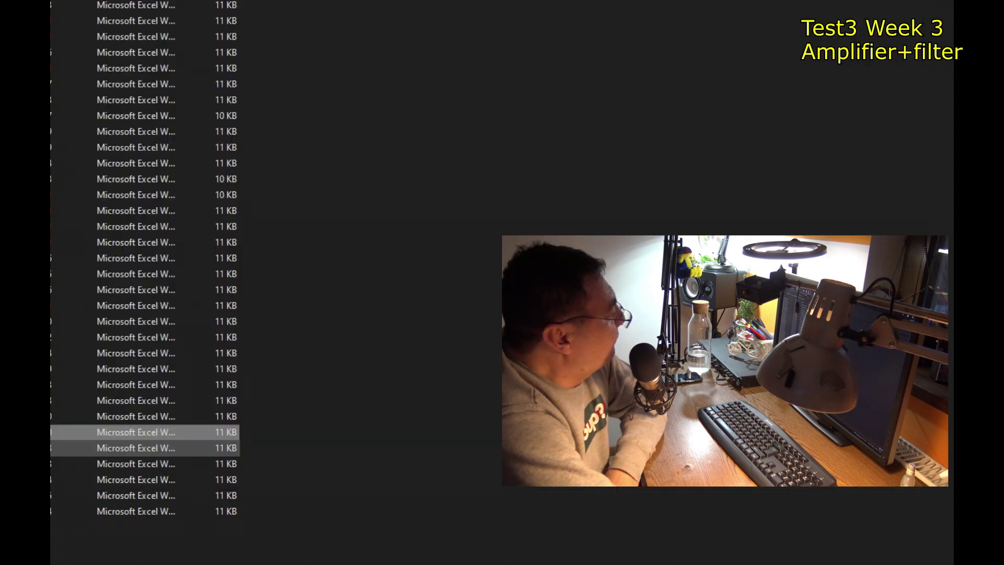
Step: Open the Tuna 2,4Km workbook, make the Test3 Amp+filter label in A14 bold, underlined and orange, and close it with the change saved
{"action": "key", "text": "Down"}
{"action": "key", "text": "Return"}
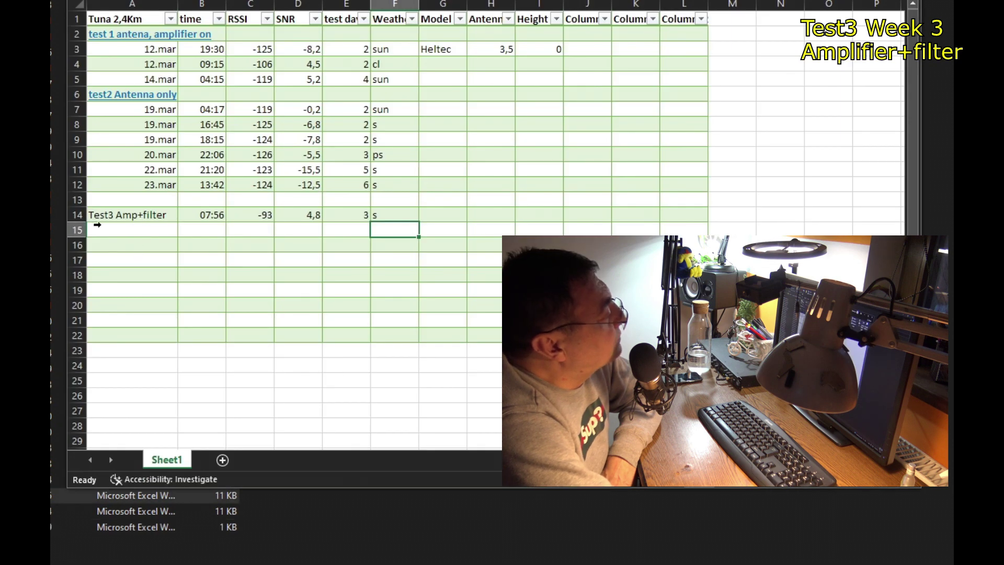
{"action": "left_click", "coordinate": [168, 214]}
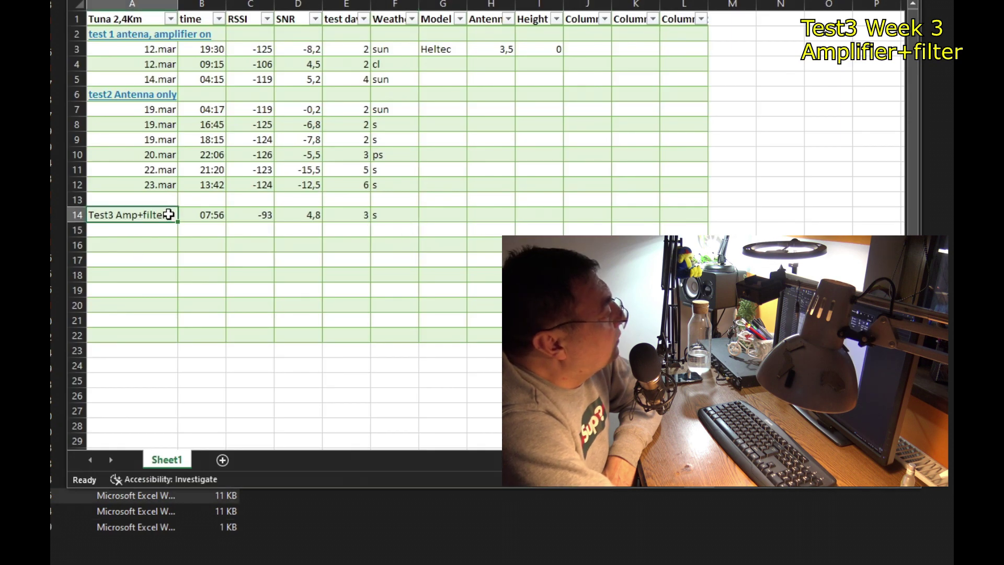
{"action": "key", "text": "F2"}
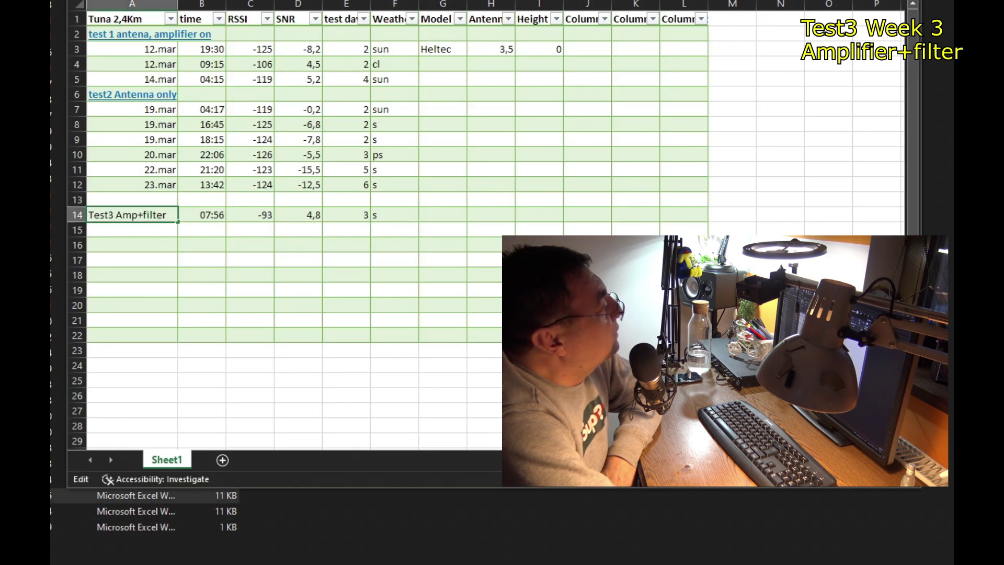
{"action": "left_click", "coordinate": [198, 215]}
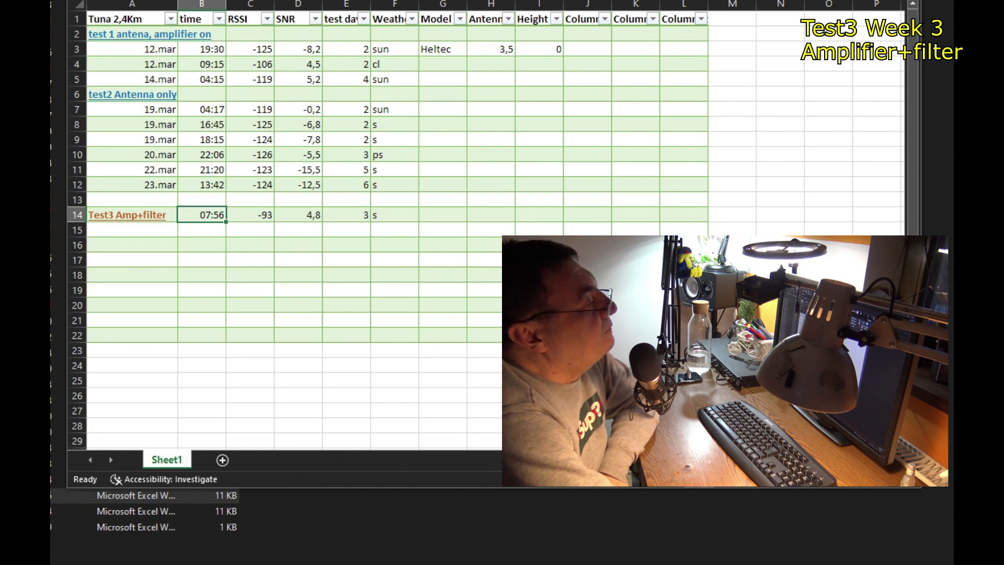
{"action": "key", "text": "ctrl+w"}
{"action": "key", "text": "Return"}
Step: Review the amplifier and filter readings in the Young Tardigrade 22Km workbook, and close it
{"action": "double_click", "coordinate": [136, 511]}
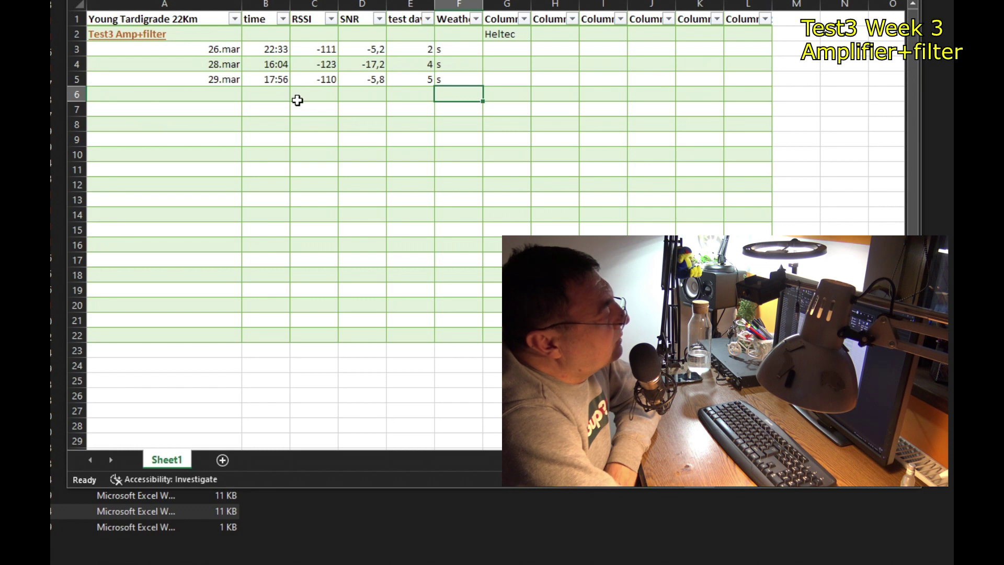
{"action": "key", "text": "alt+F4"}
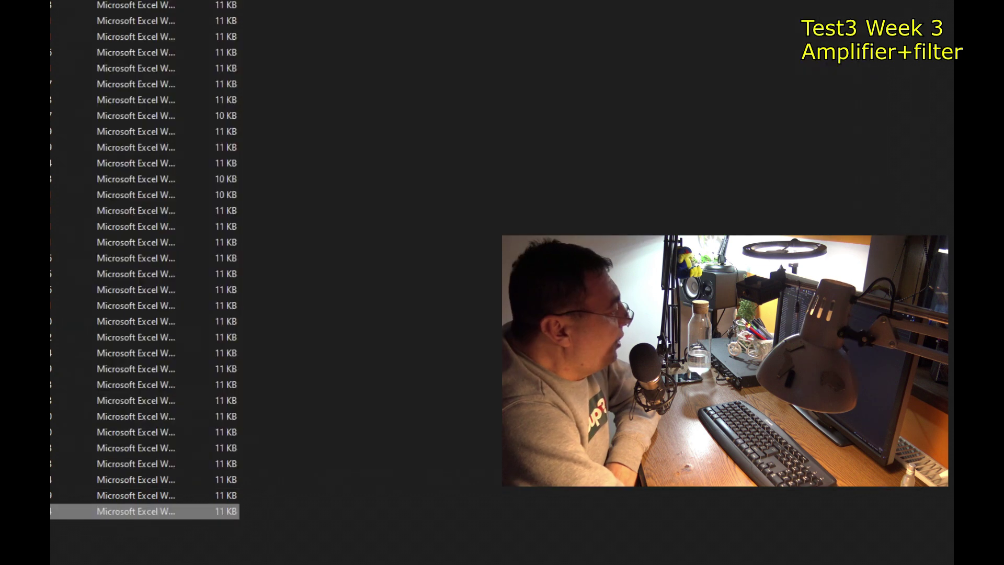